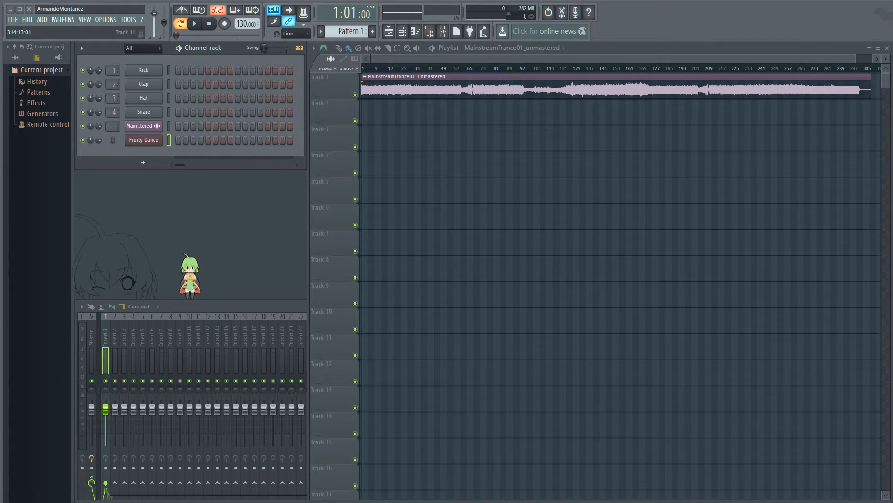
Step: Switch to the browser and review the vladg/sound Downloads page, locating the Limiter №6 Windows VST download
drag(892, 193, 386, 26)
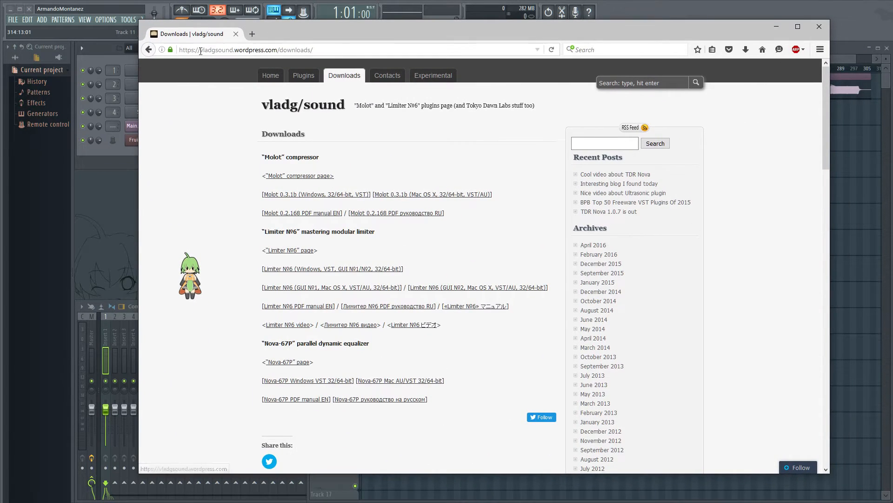
drag(328, 47, 105, 43)
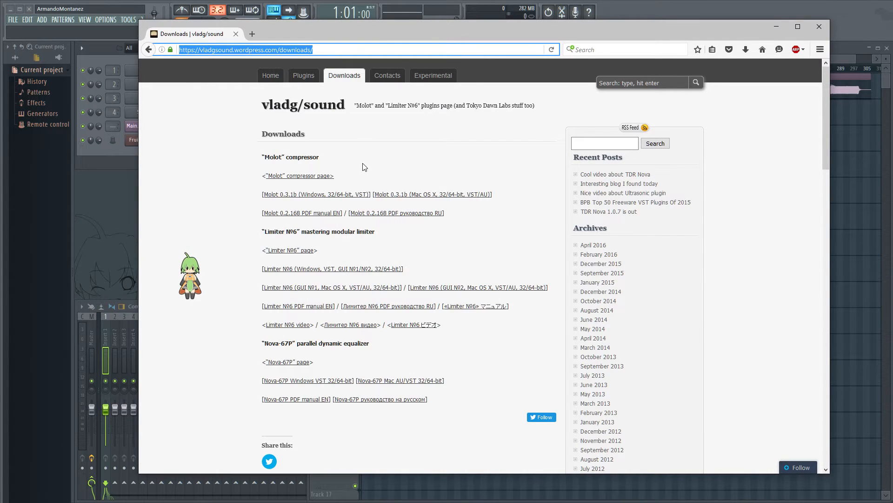
drag(256, 238, 642, 212)
click(280, 260)
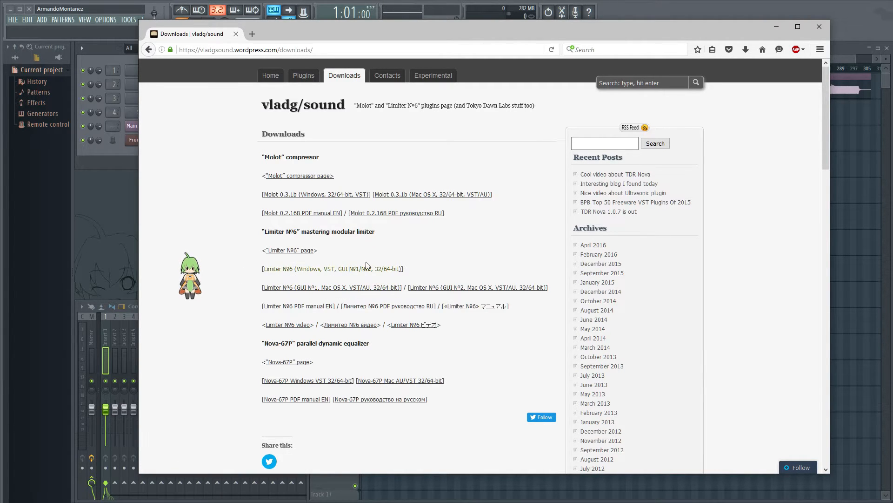
click(776, 28)
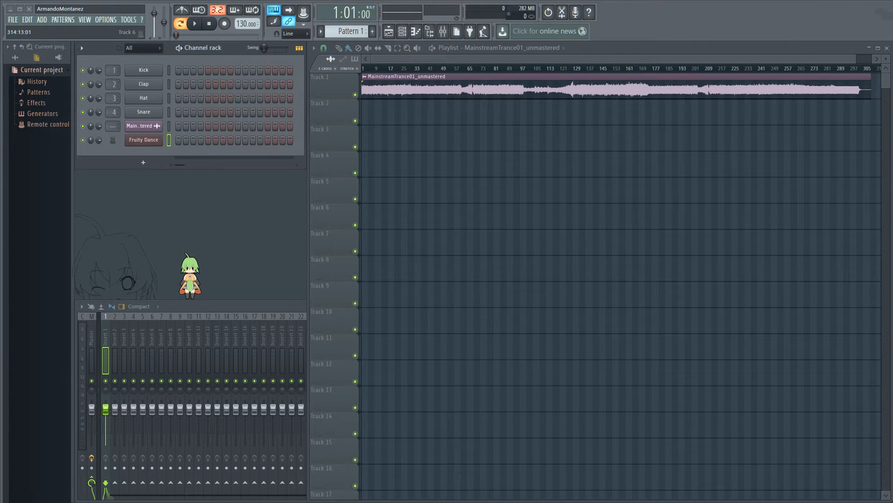
Step: Bring up the Limiter6-v102b download folder and locate its Limiter6.dll and Limiter6-x64.dll plugin files
drag(791, 500, 506, 100)
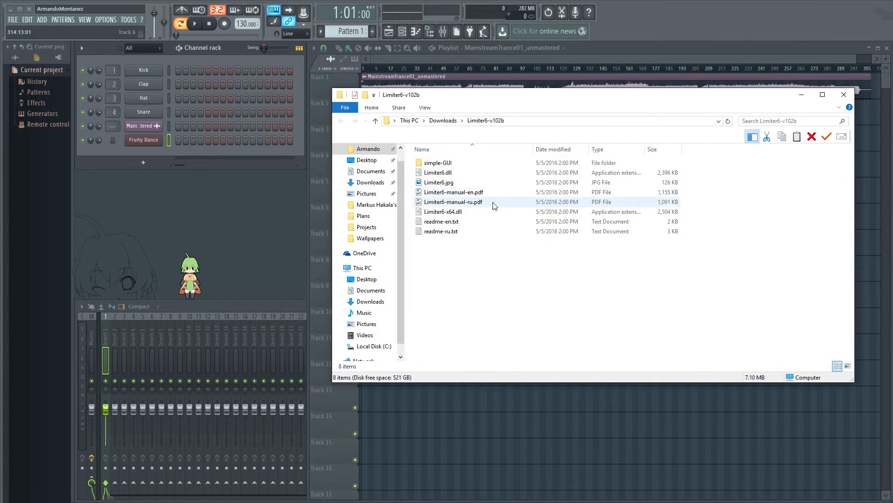
click(458, 176)
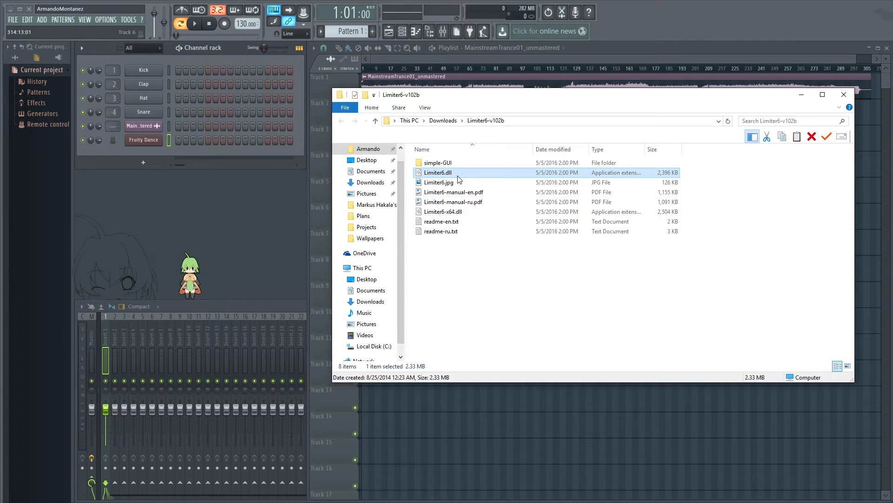
click(461, 212)
Step: Open the simple-GUI subfolder and preview its Limiter6.jpg image, closing the photo viewer when done
click(450, 164)
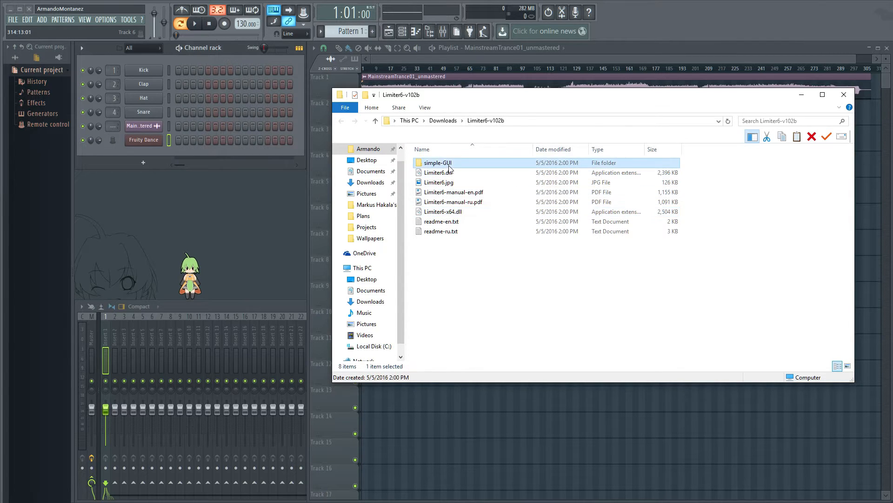
double_click(450, 164)
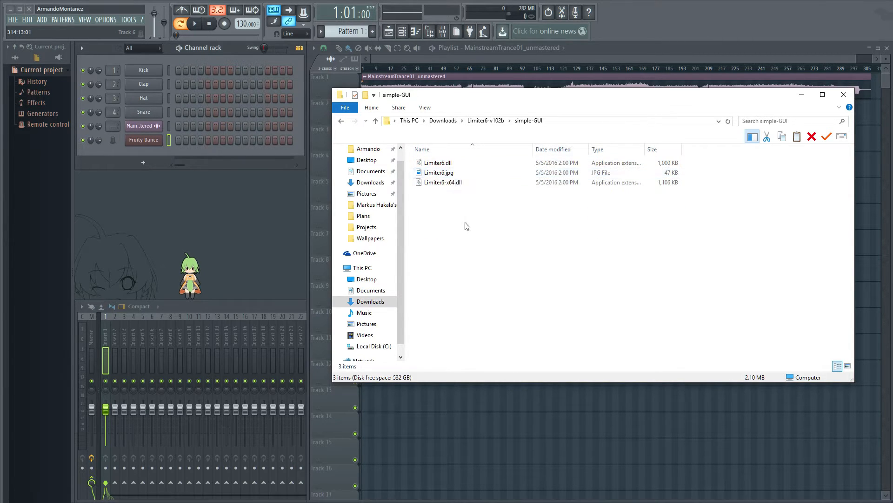
drag(519, 217, 421, 156)
click(461, 210)
click(454, 175)
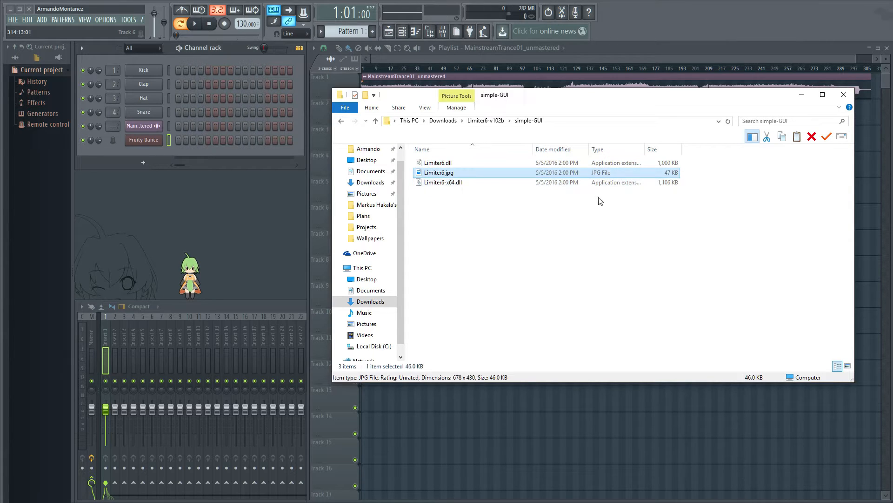
key(Return)
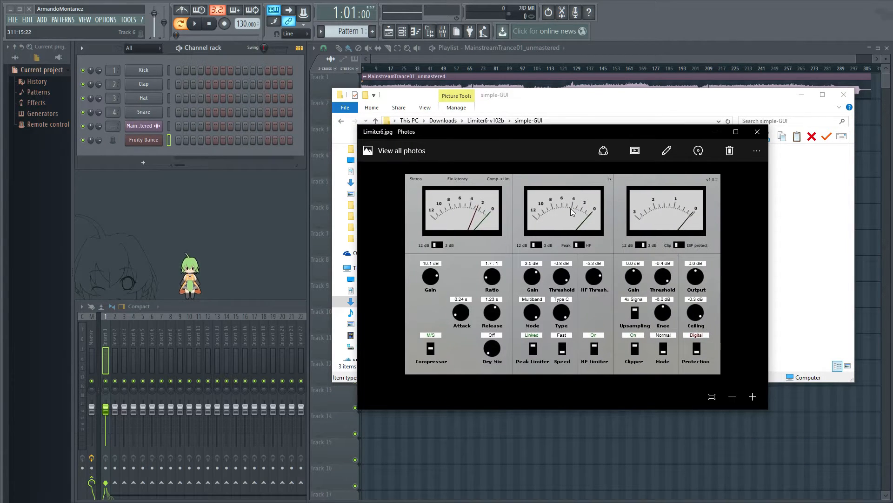
click(755, 133)
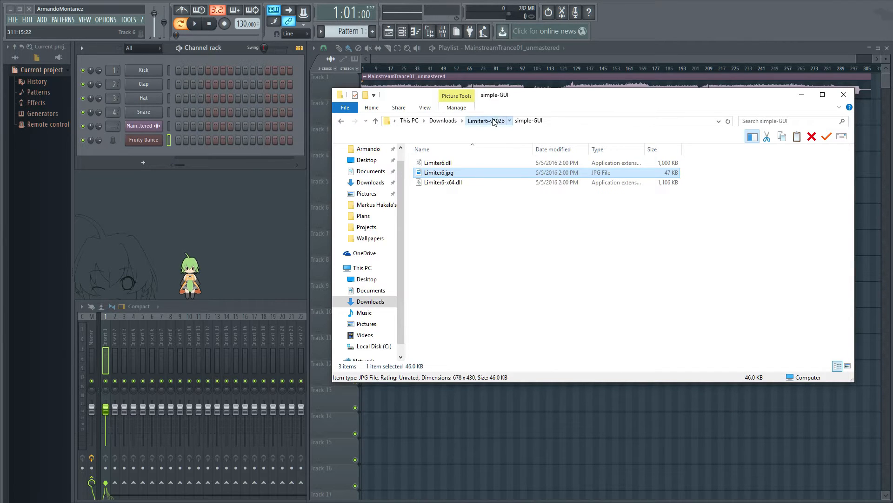
Step: Return to the Limiter6-v102b folder and preview its own Limiter6.jpg image, closing the photo viewer when done
click(486, 120)
click(448, 184)
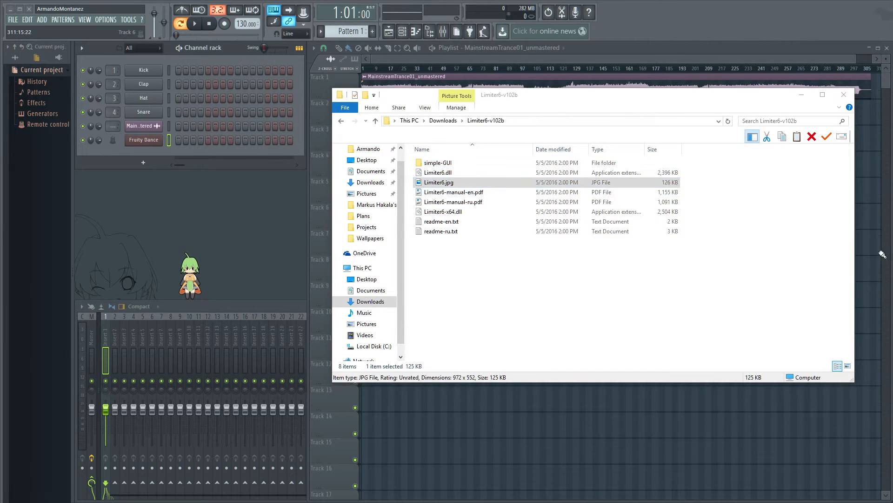
key(Return)
drag(593, 185, 487, 170)
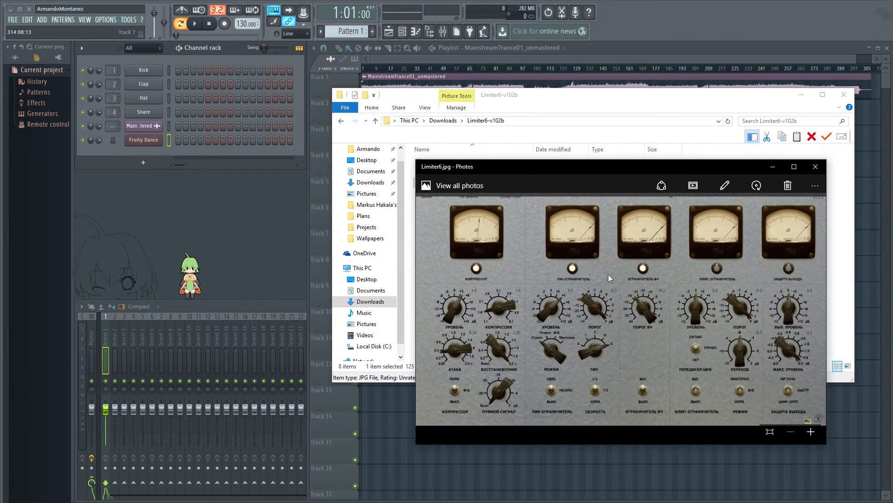
click(815, 166)
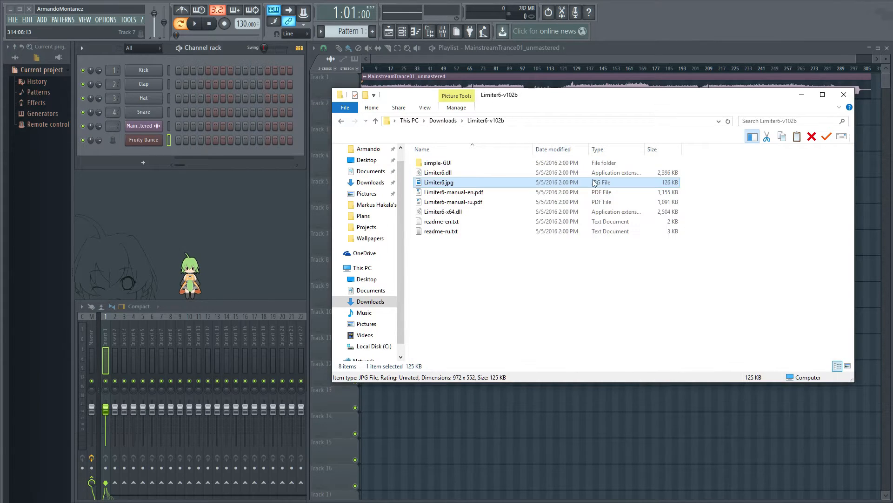
click(534, 311)
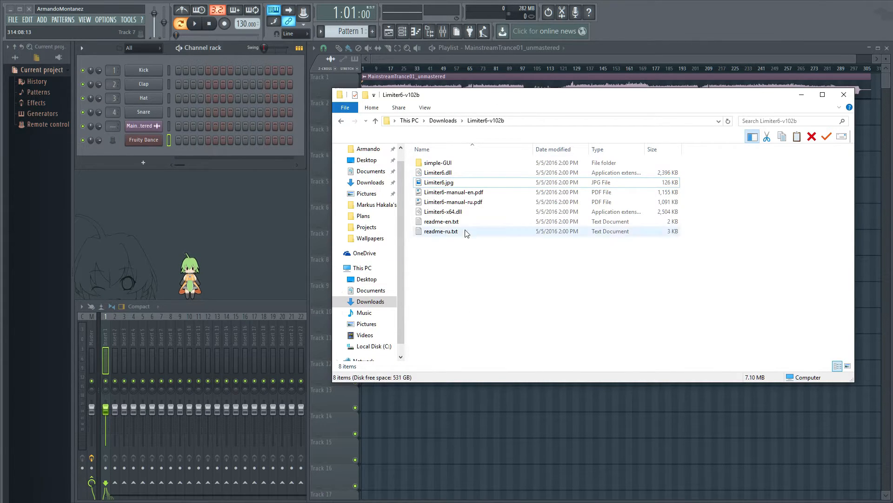
Step: Compare Limiter6.dll with its 64-bit counterpart Limiter6-x64.dll in the Limiter6-v102b folder
click(439, 172)
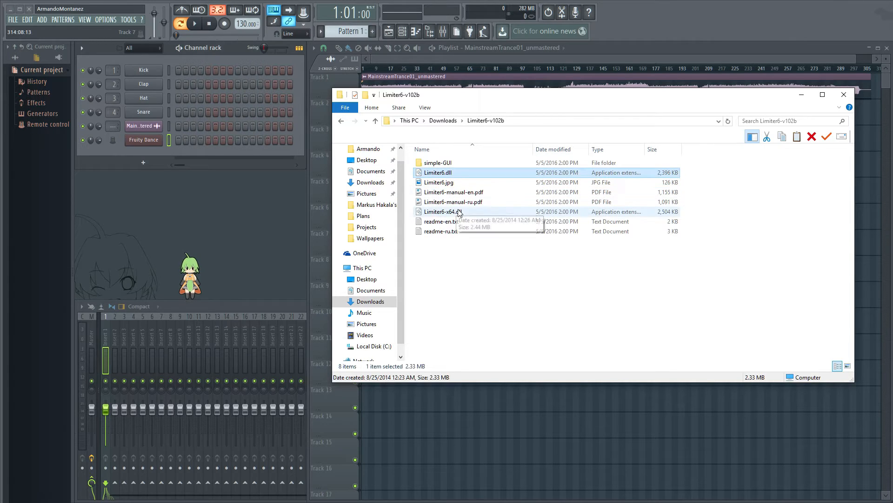
click(445, 212)
click(451, 170)
click(467, 211)
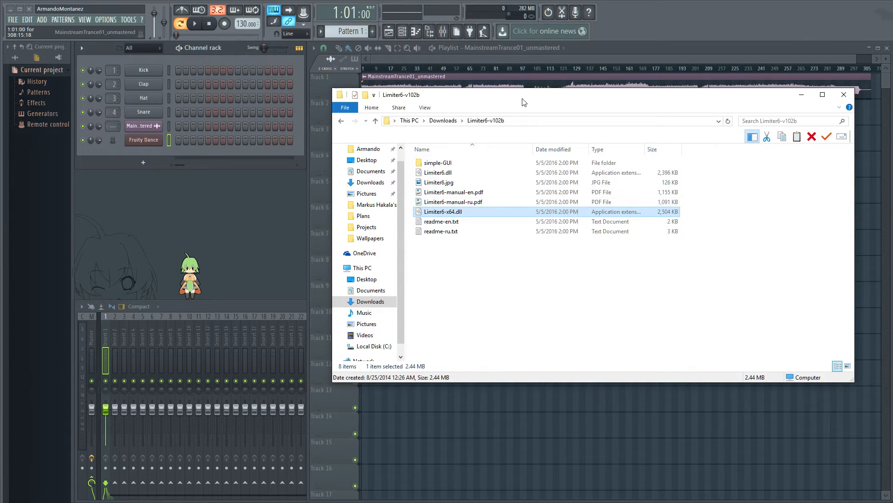
Step: Move Limiter6.dll into C:\Program Files (x86)\VstPlugins, granting administrator permission, and close that destination folder
drag(521, 98, 557, 80)
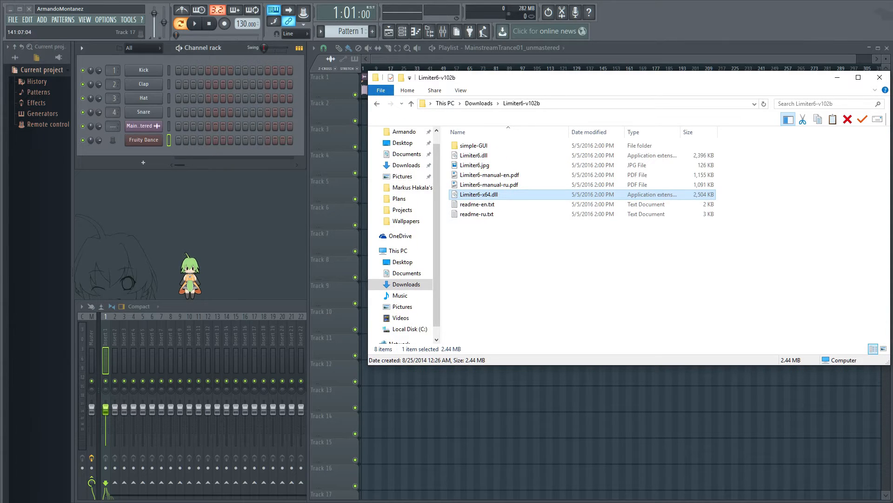
drag(393, 321, 309, 161)
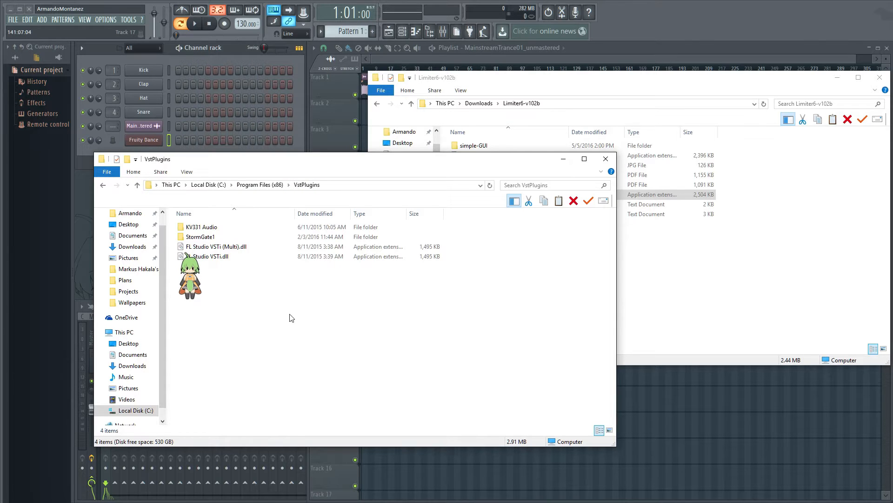
click(670, 321)
click(492, 157)
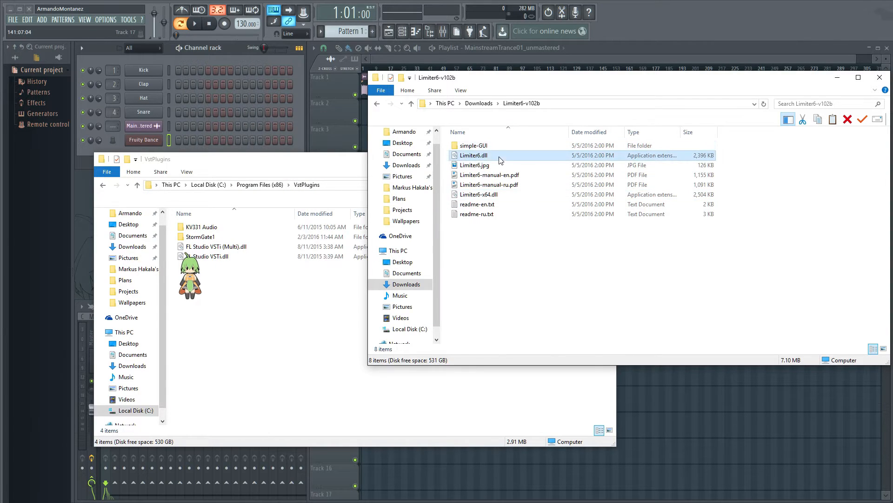
drag(493, 157, 260, 349)
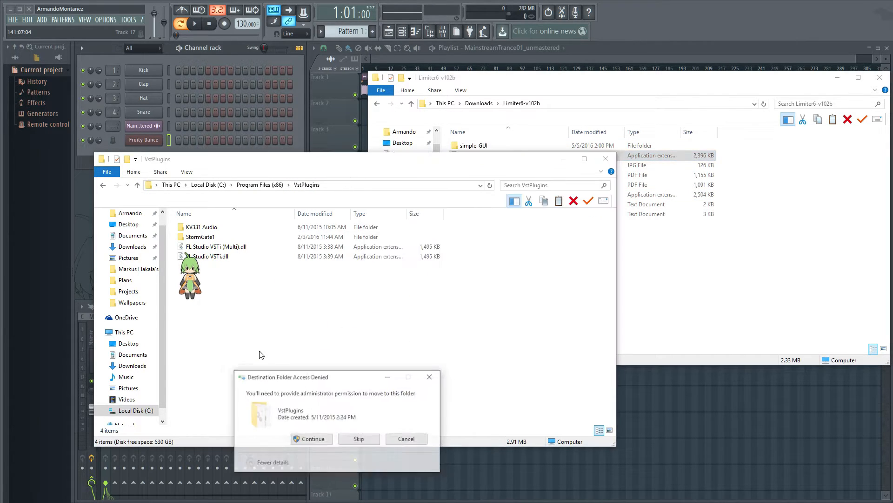
click(324, 438)
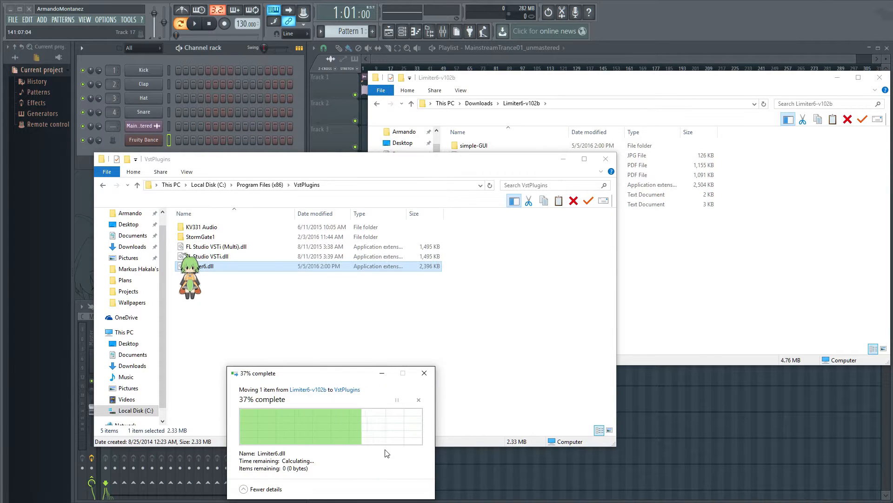
click(237, 291)
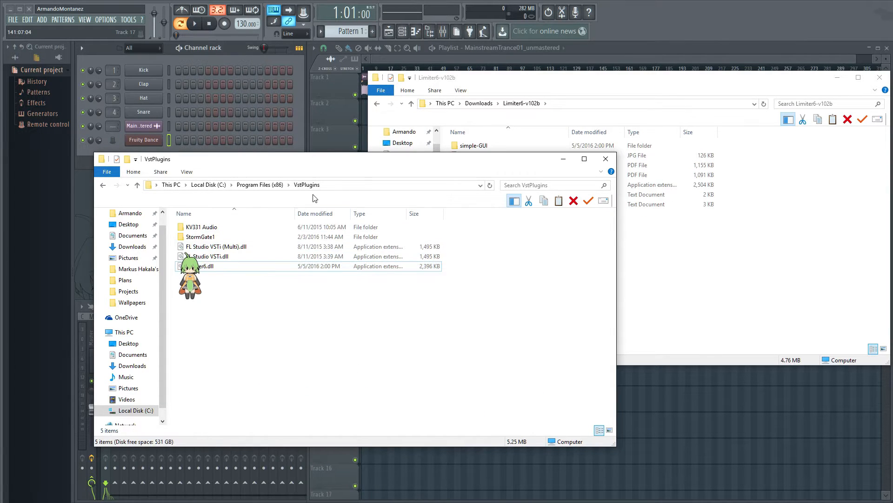
click(606, 159)
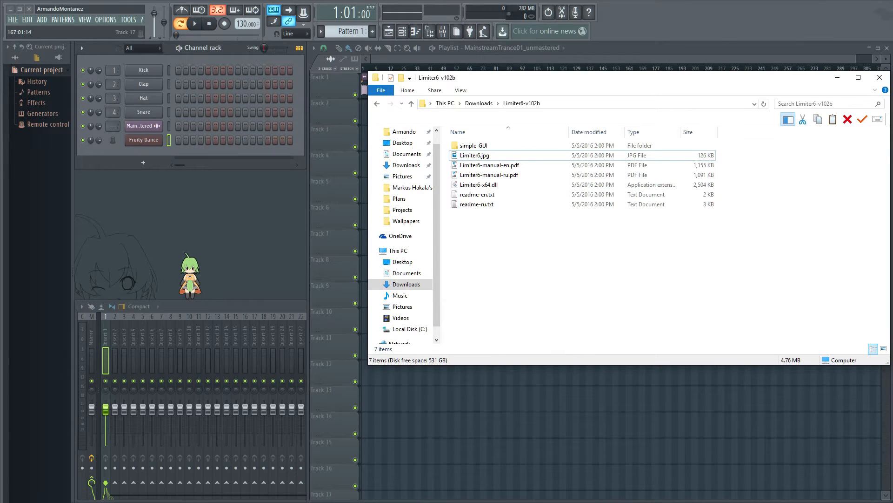
Step: Move Limiter6-x64.dll into C:\Program Files\Common Files\VST2, granting administrator permission, and put both folder windows away
drag(381, 502, 382, 147)
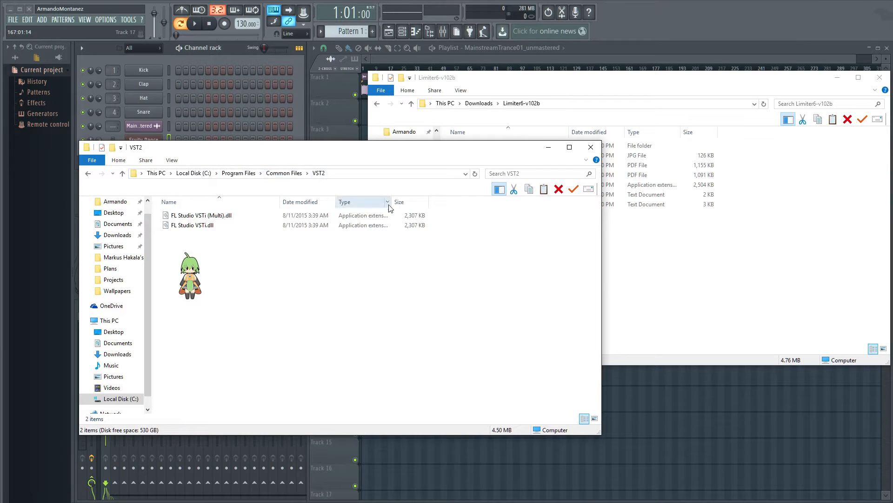
click(659, 281)
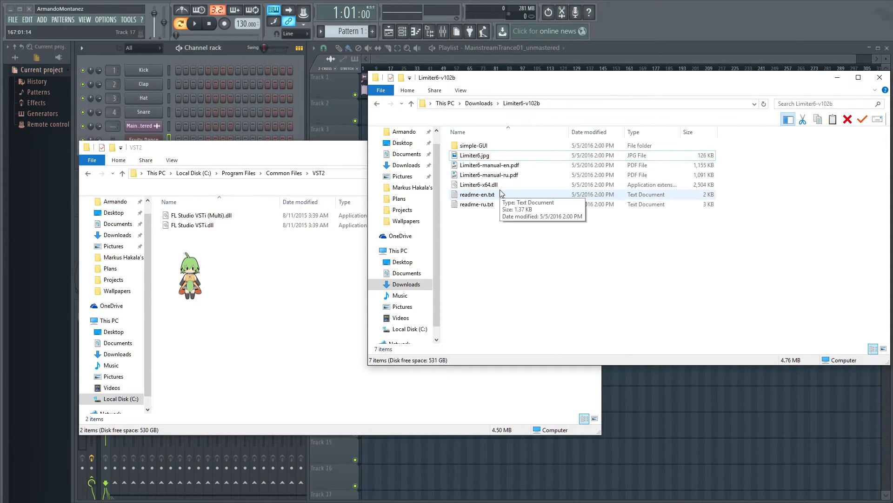
drag(506, 185, 427, 352)
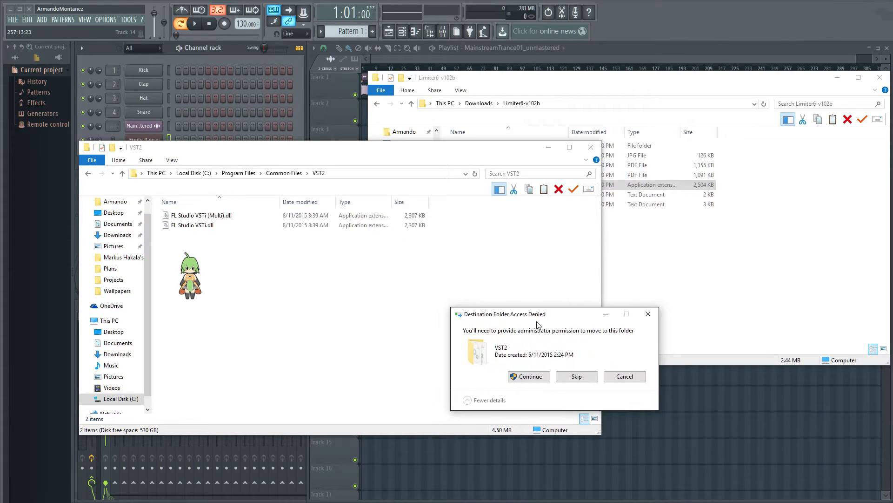
click(531, 378)
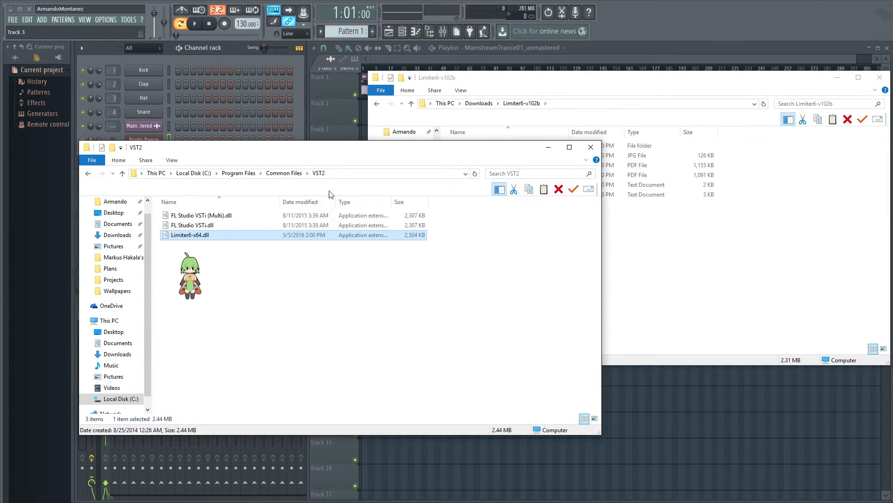
click(591, 147)
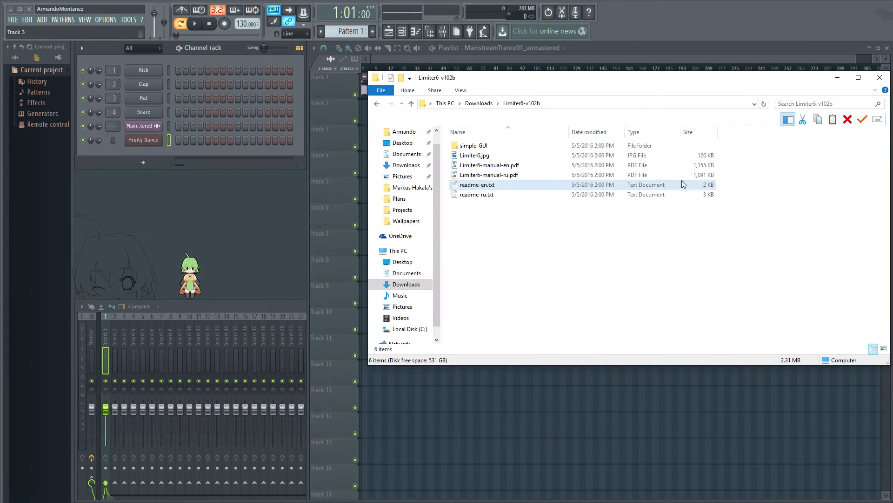
click(839, 80)
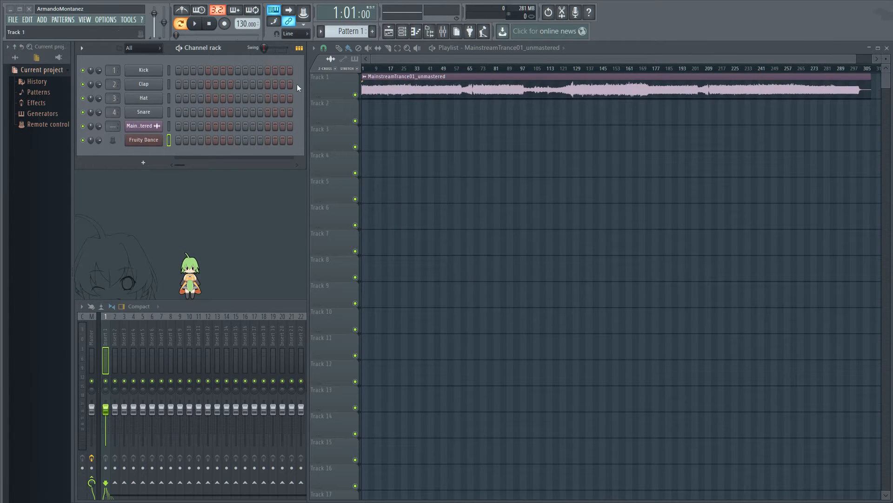
Step: Scan for new plugins in the Plugin Manager and mark both Limiter No6 entries as favorites
click(127, 19)
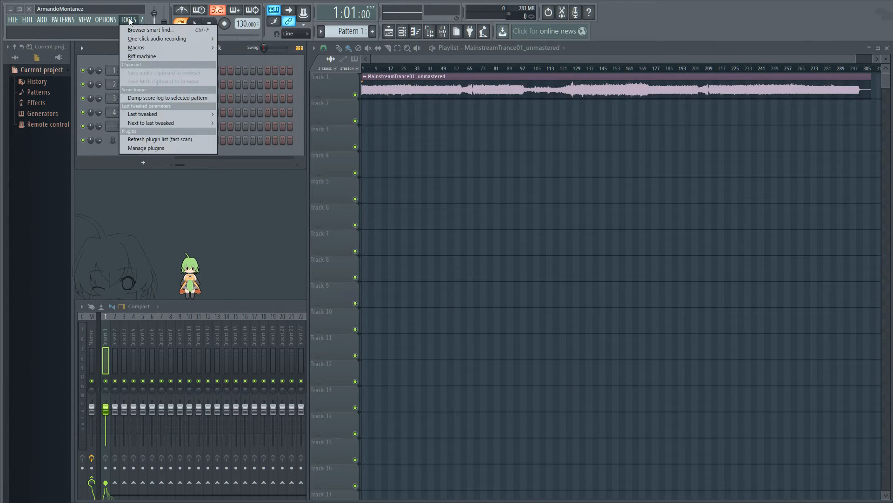
click(188, 148)
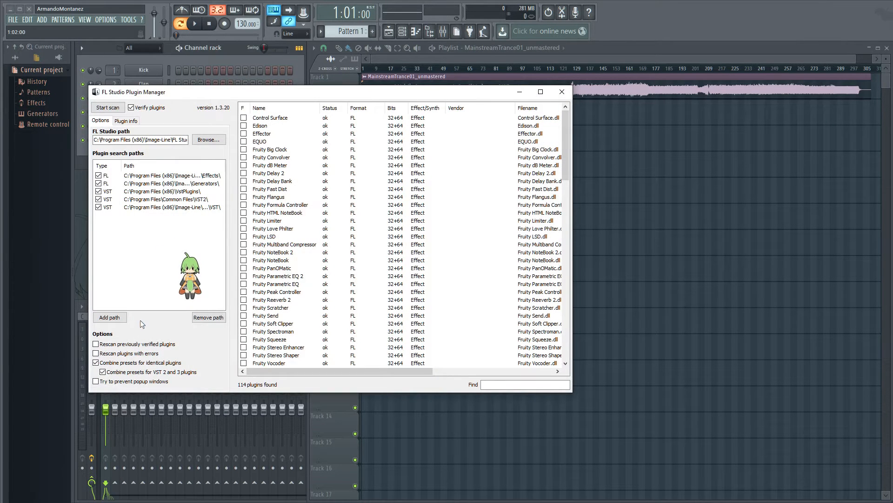
click(104, 108)
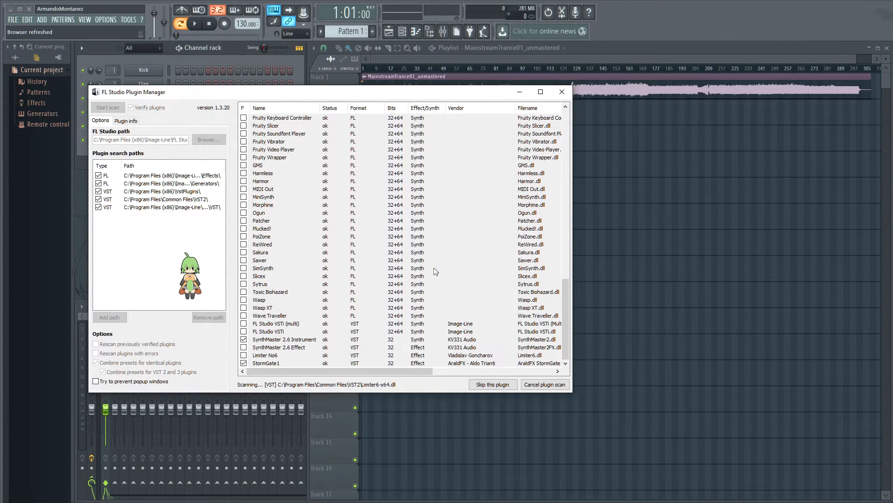
scroll(555, 311, down, 20)
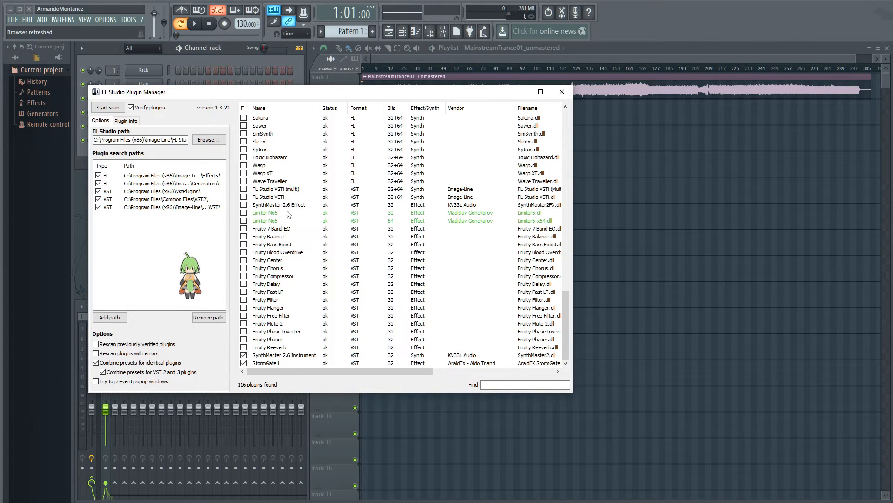
scroll(273, 230, up, 1)
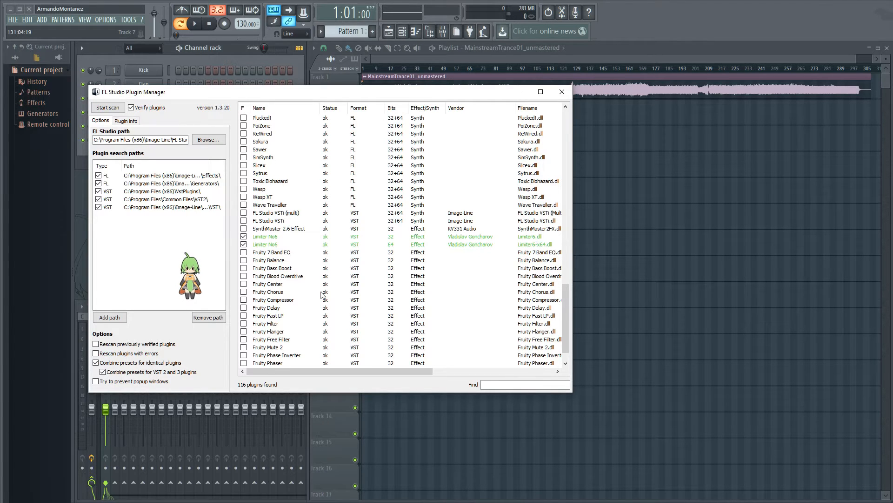
Step: Close the Plugin Manager and look up the Limiter No6 entries among the effects offered for slot 1 of mixer Insert 1
click(565, 93)
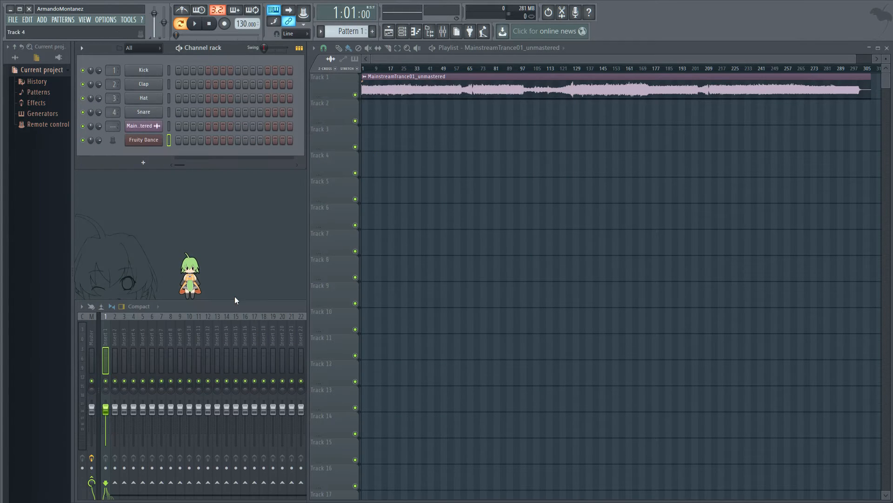
click(236, 305)
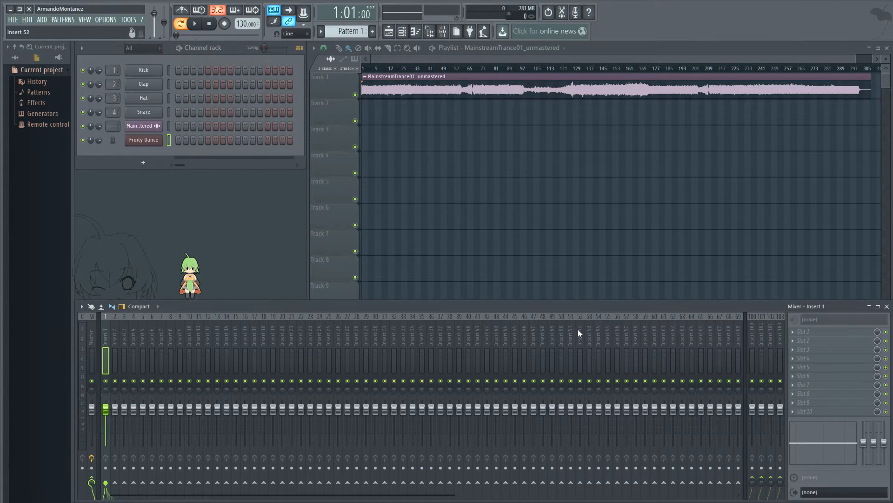
click(793, 331)
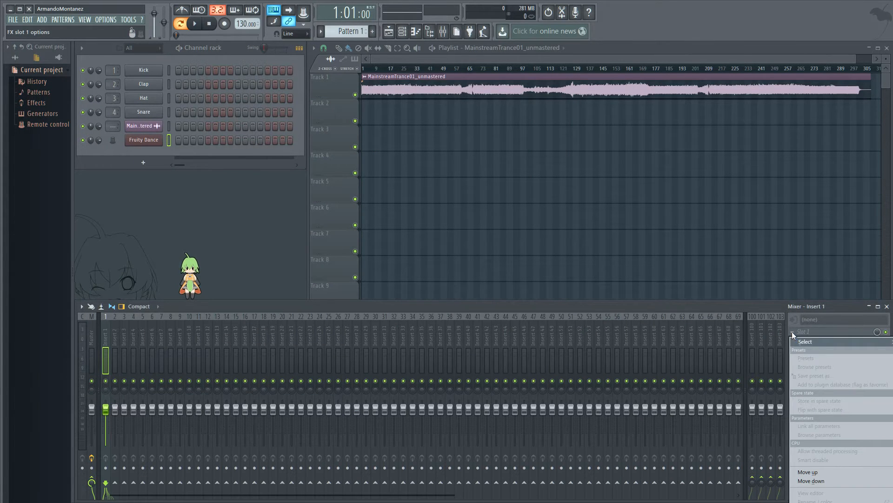
click(821, 308)
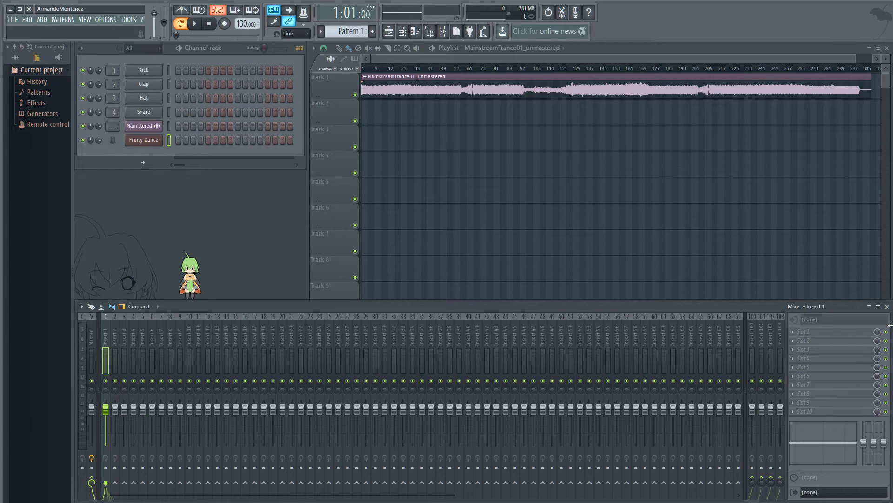
drag(890, 343, 517, 342)
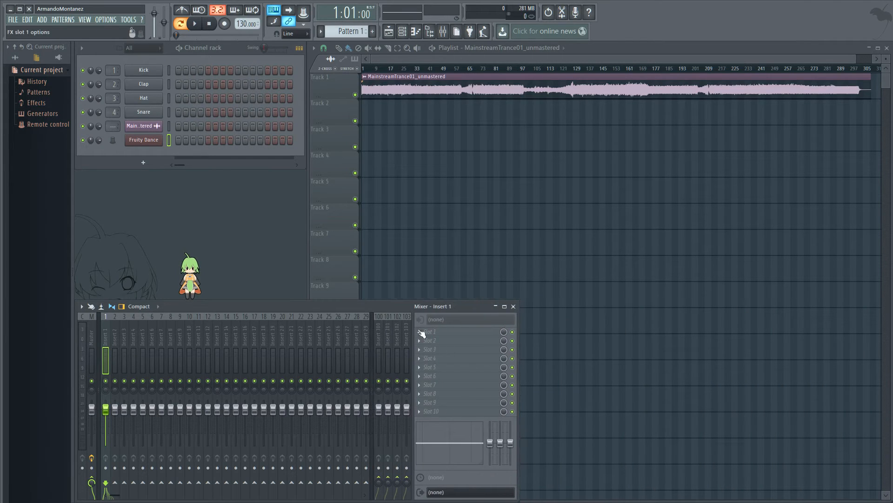
click(420, 330)
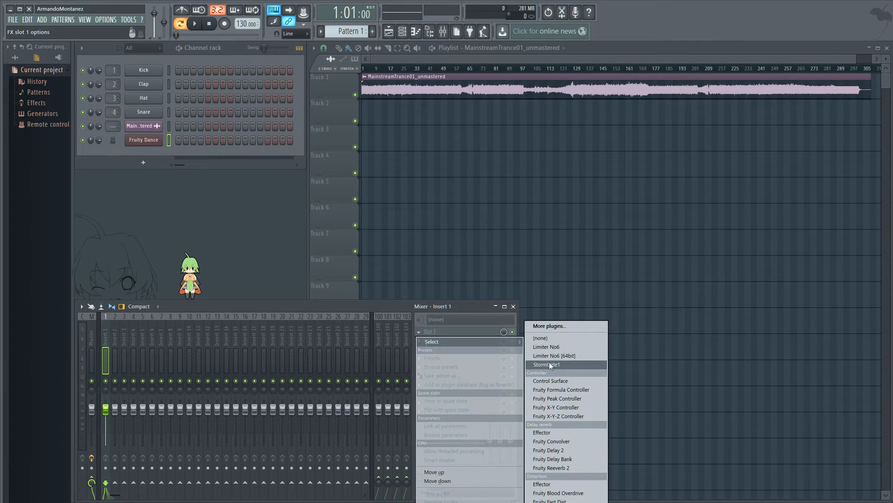
click(455, 326)
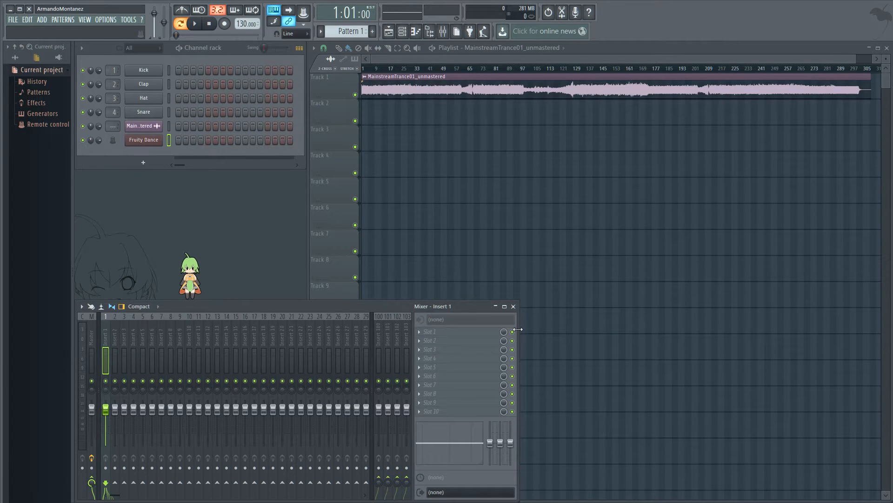
drag(519, 354, 891, 355)
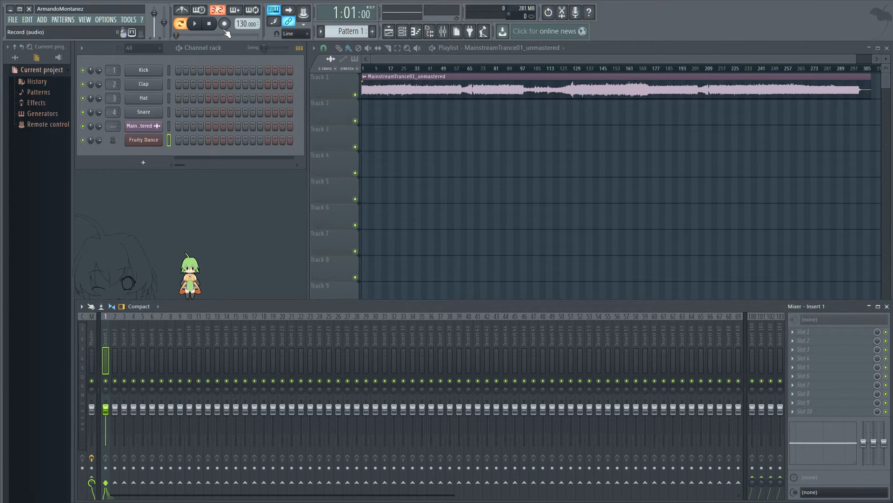
Step: Preview the unmastered track briefly in song mode and remove Fruity Limiter from slot 10 of the Master mixer track
click(195, 24)
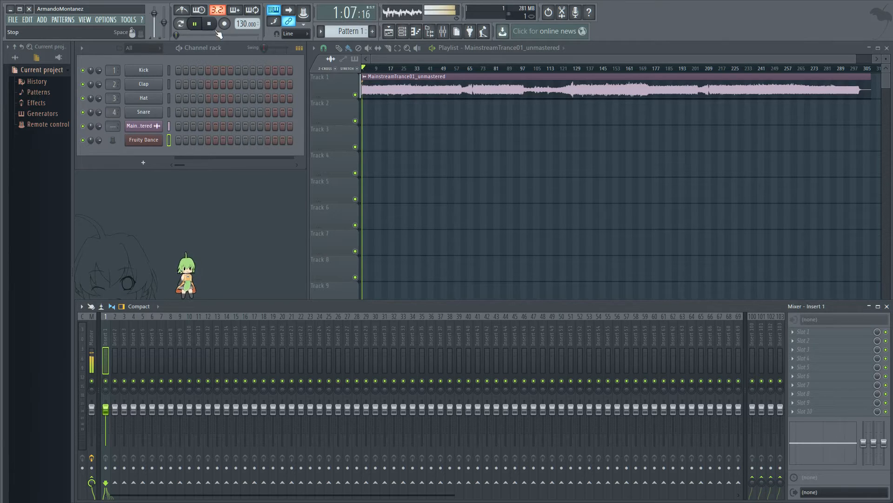
click(211, 24)
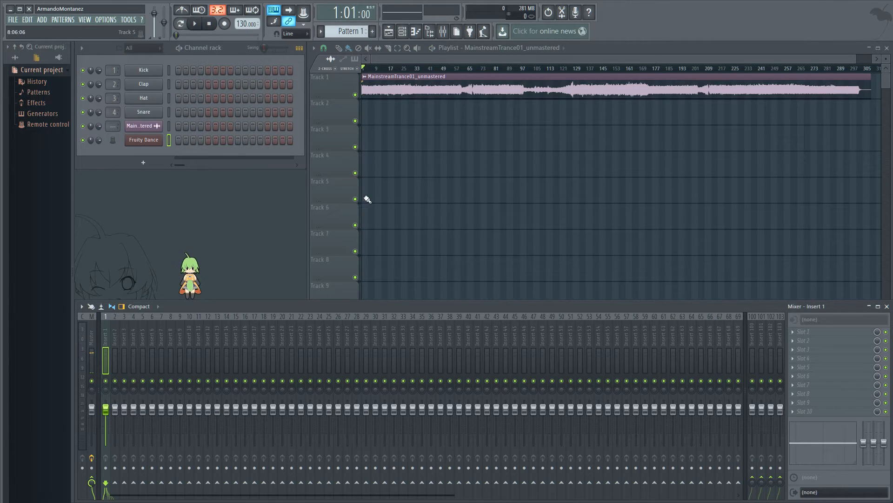
click(88, 339)
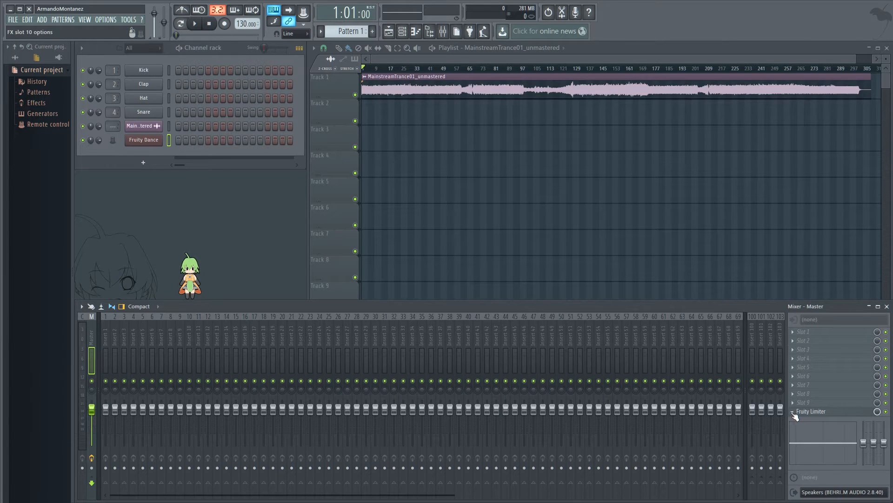
click(793, 412)
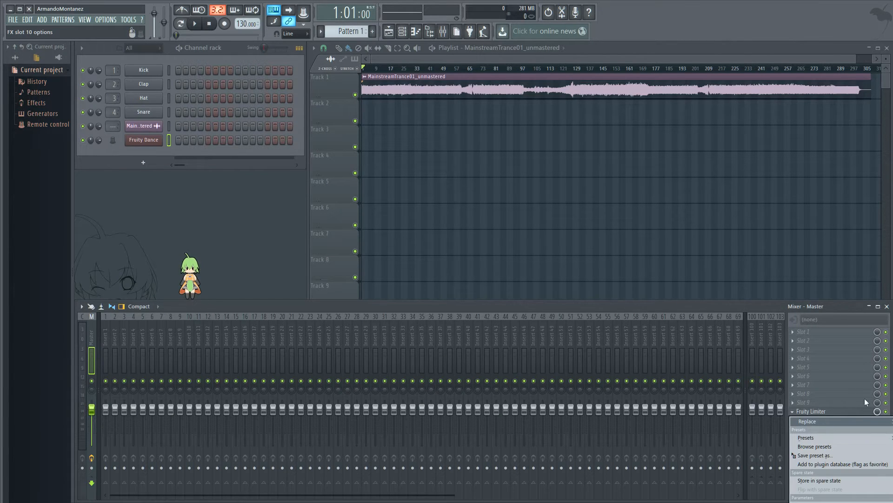
click(892, 395)
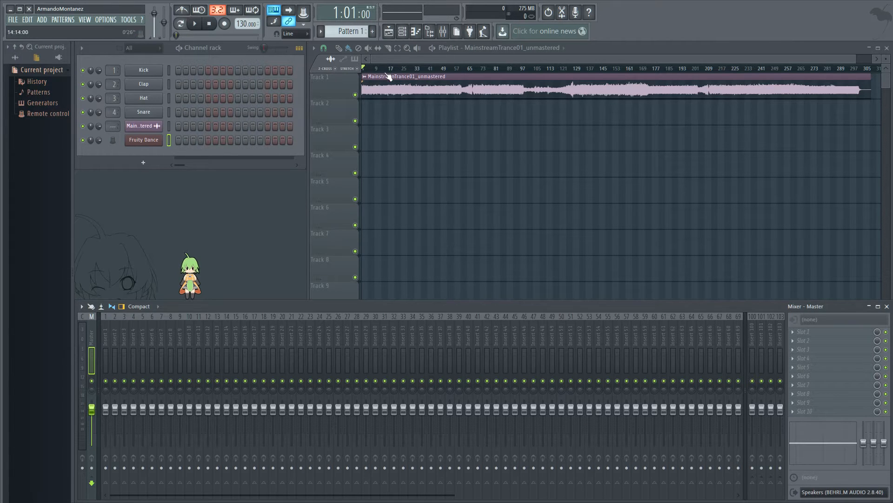
Step: Listen to short passages of the unmastered track from its start and from bar 128, watching the mixer levels
click(195, 24)
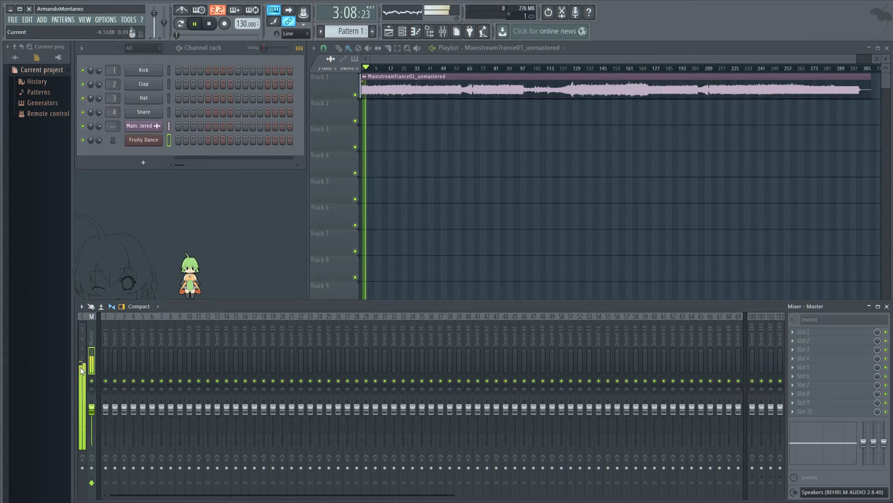
key(space)
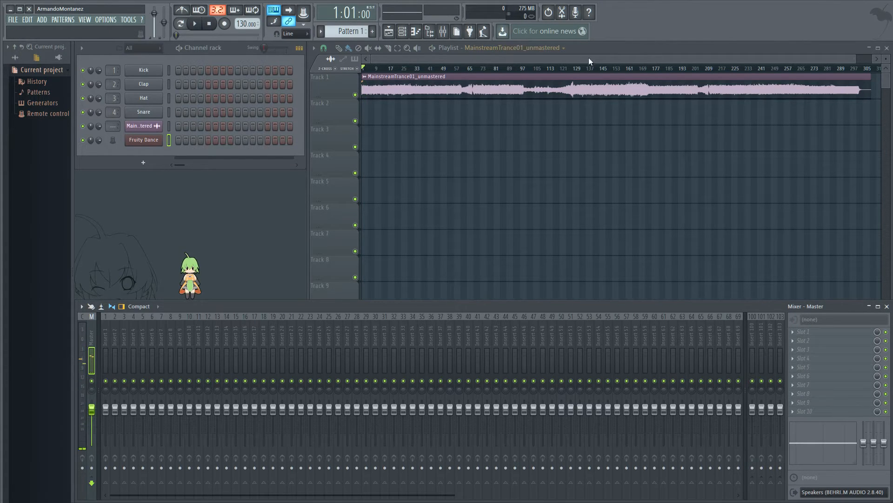
click(571, 69)
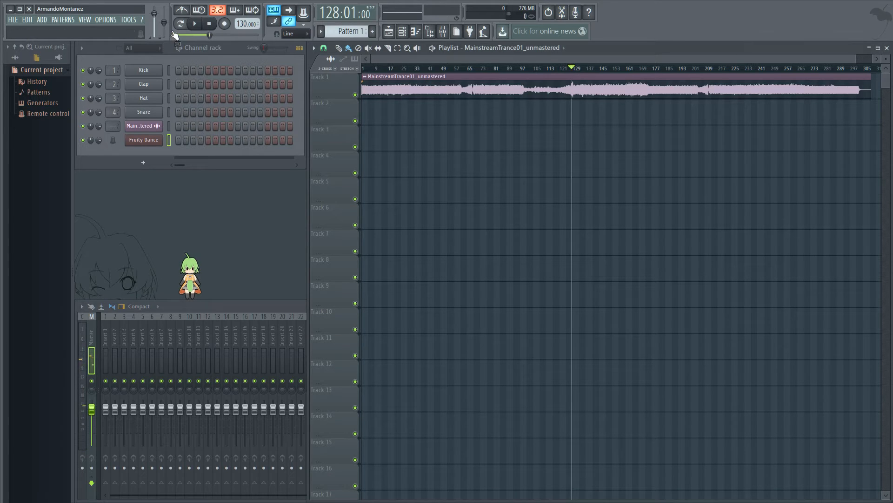
click(195, 23)
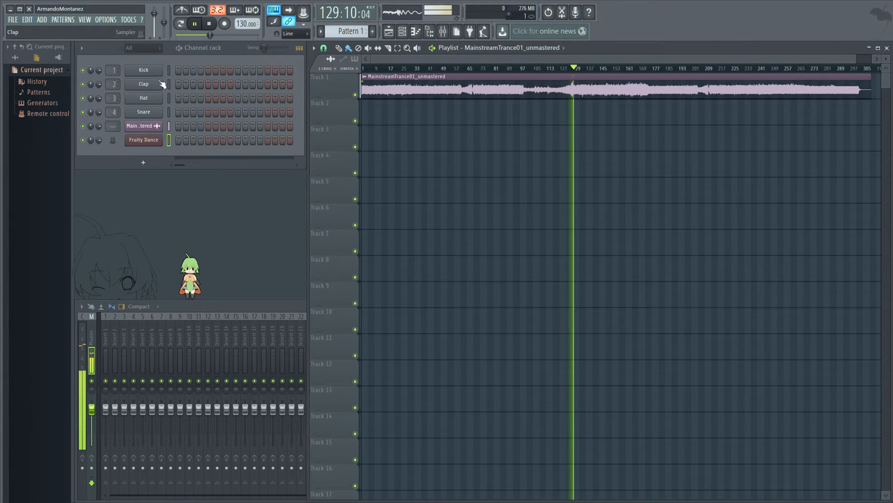
click(209, 24)
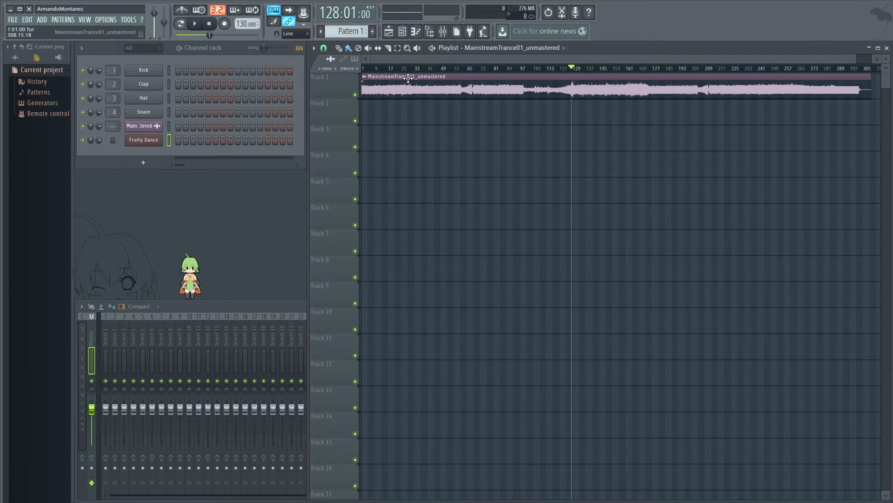
Step: Delete the Kick, Clap, Hat and Snare channels from the channel rack
double_click(223, 308)
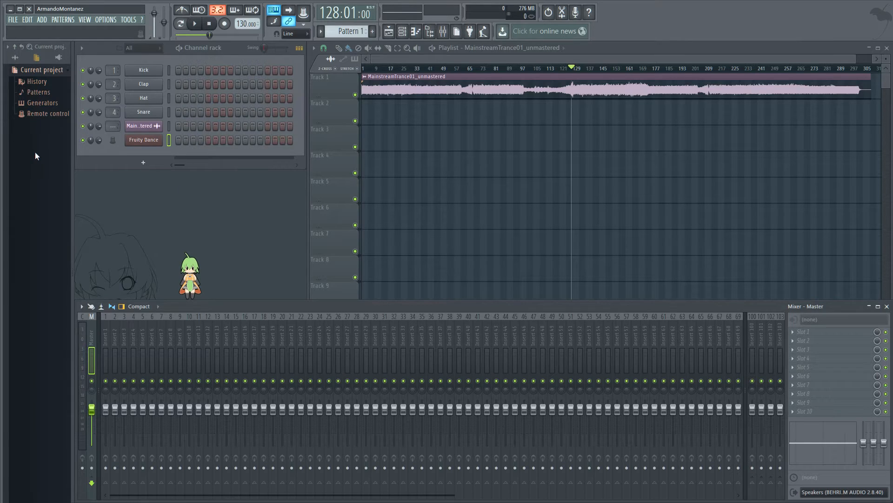
click(115, 126)
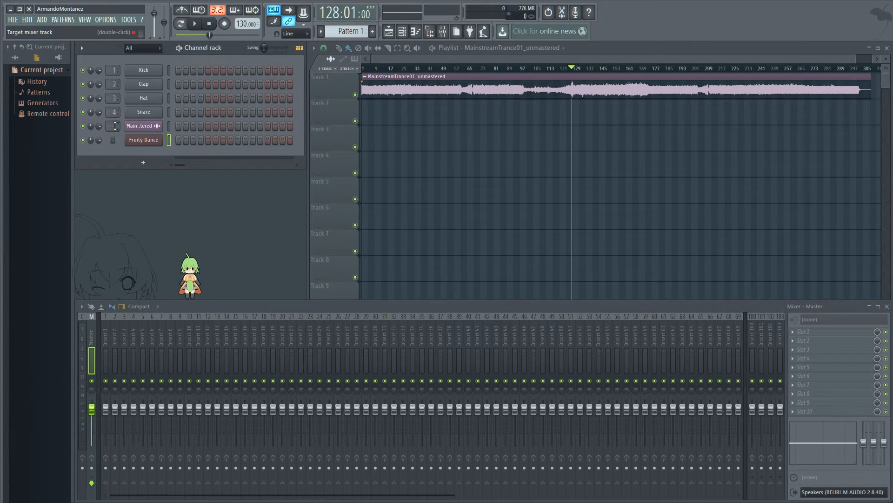
right_click(147, 73)
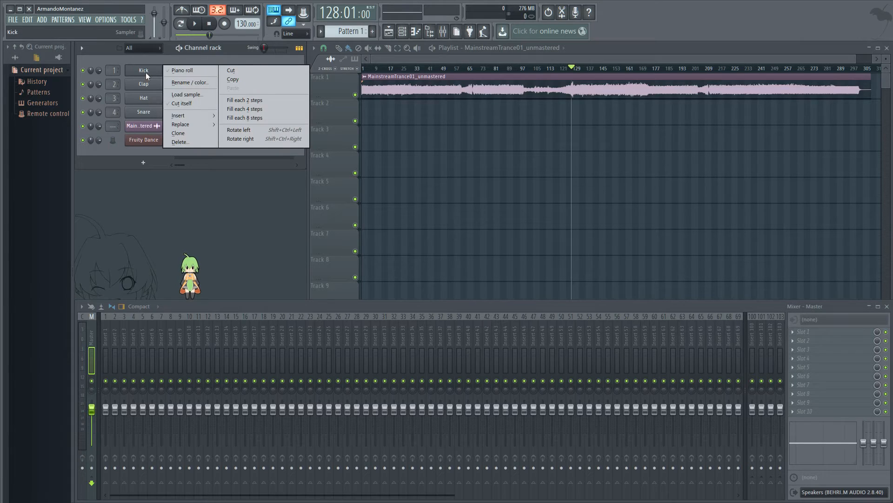
click(191, 140)
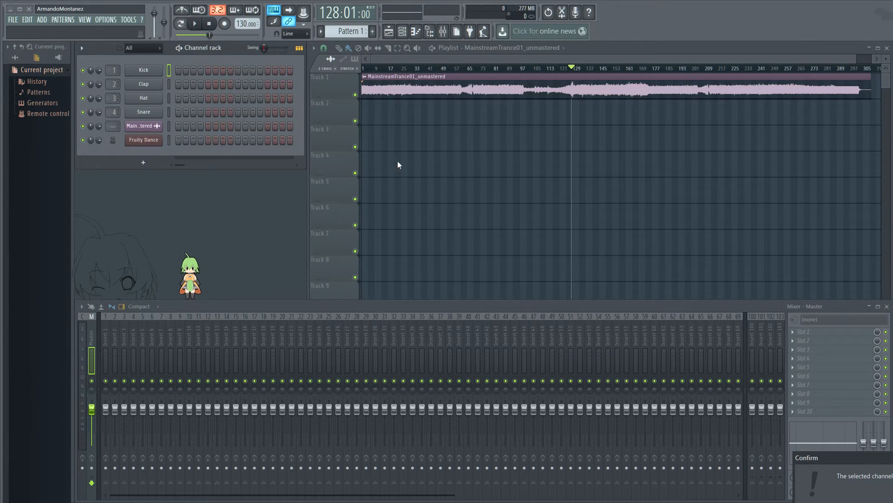
key(Return)
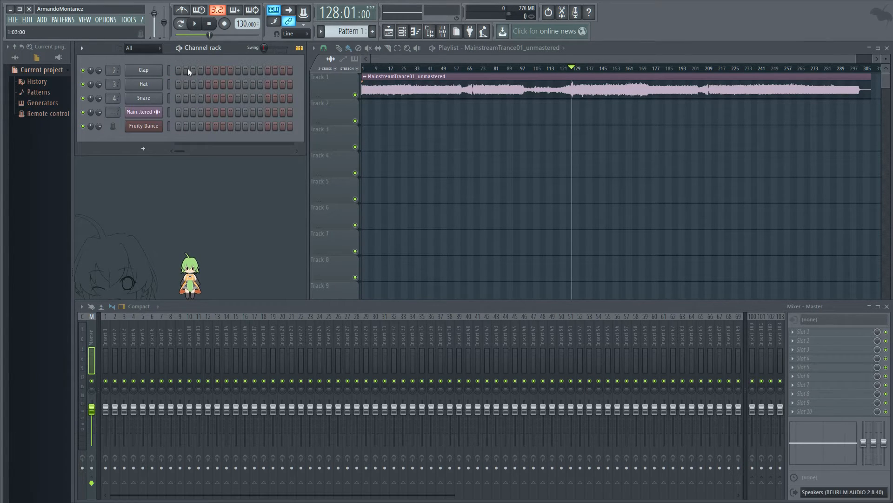
right_click(140, 70)
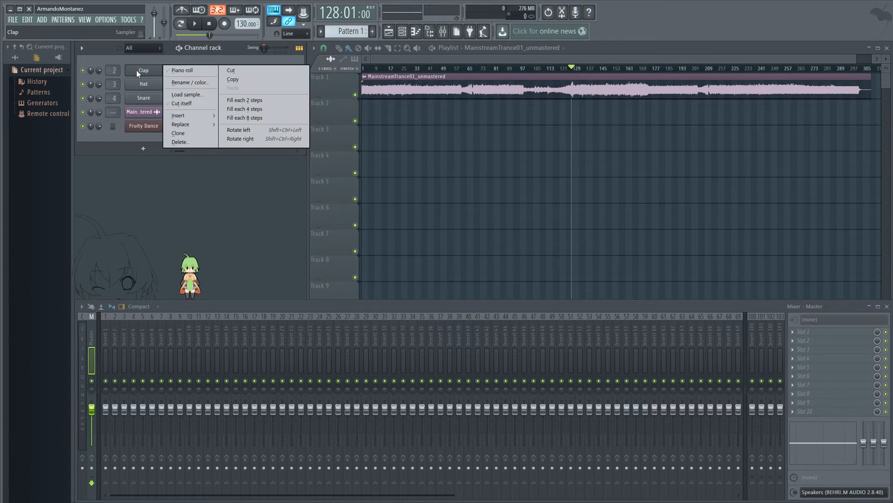
click(192, 140)
key(Return)
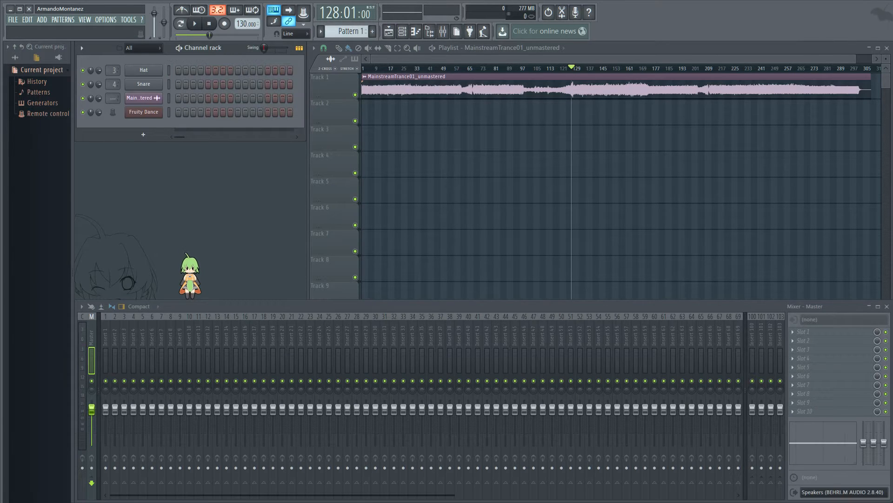
right_click(140, 71)
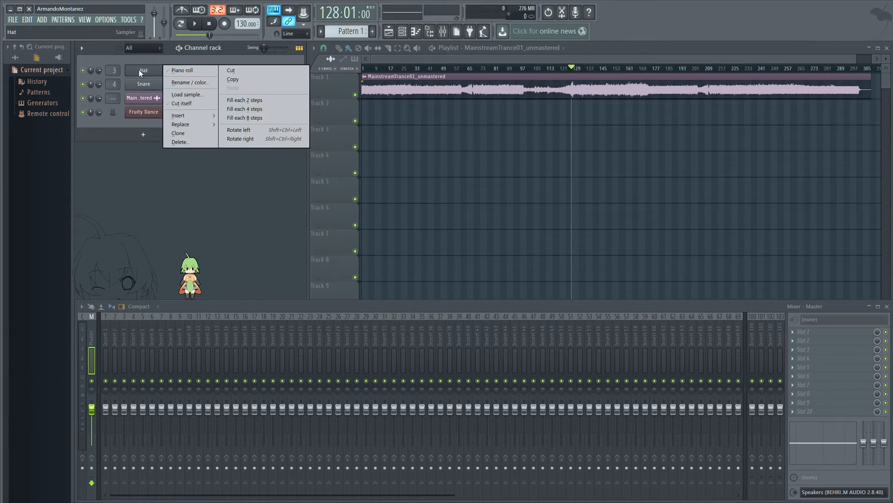
click(199, 137)
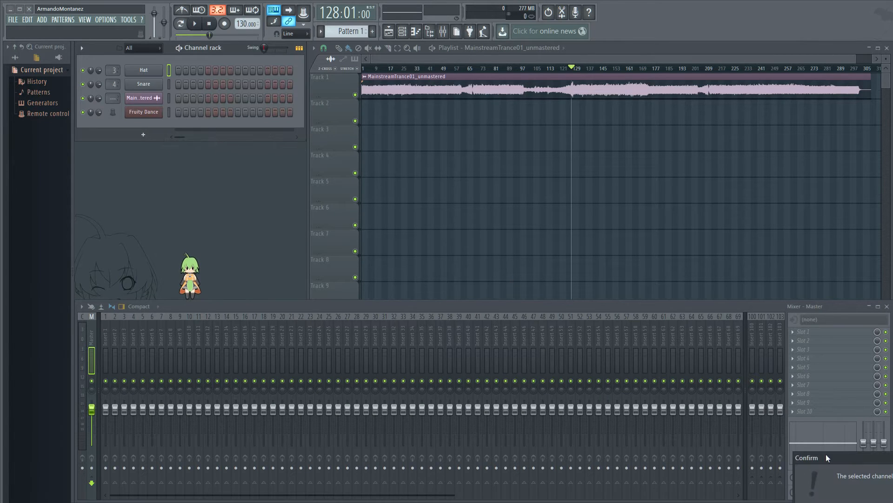
key(Return)
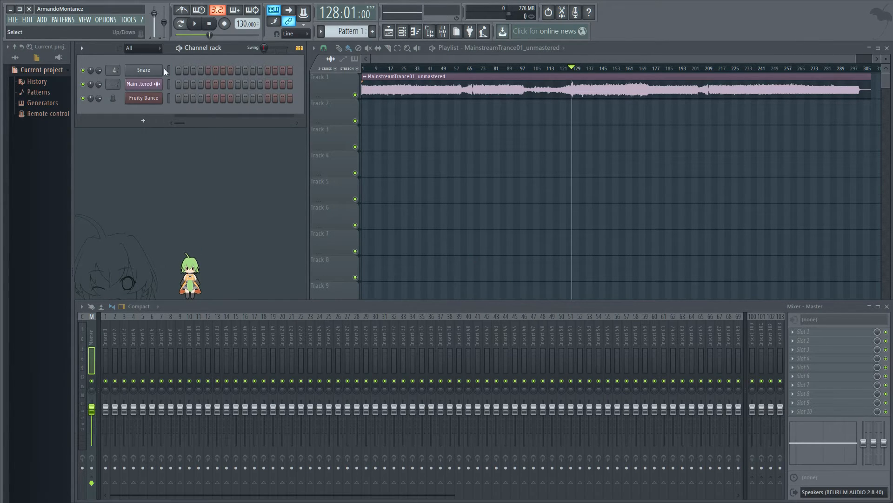
right_click(147, 70)
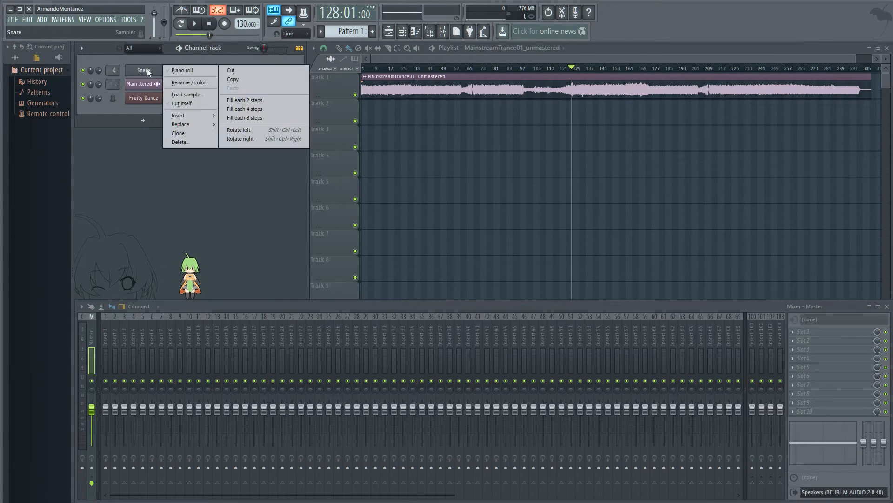
click(195, 141)
key(Return)
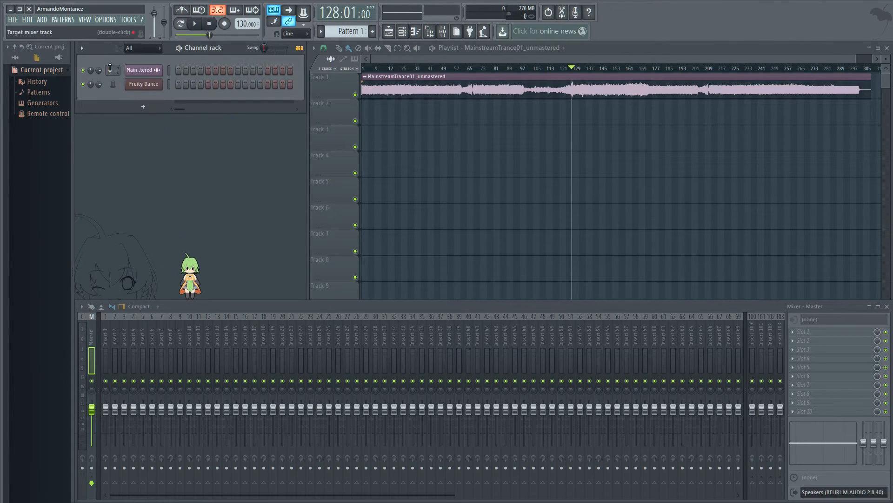
Step: Route the MainstreamTrance01_unmastered audio channel to mixer track 1 and select Insert 1
scroll(113, 70, up, 1)
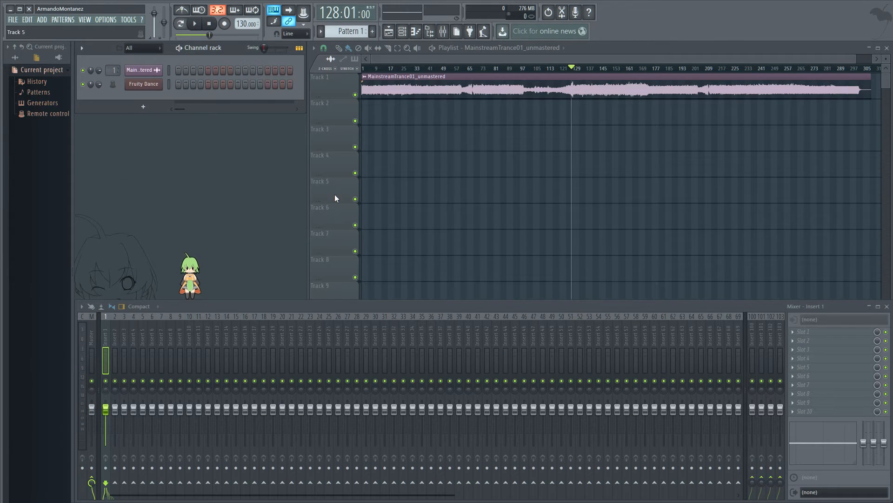
click(94, 341)
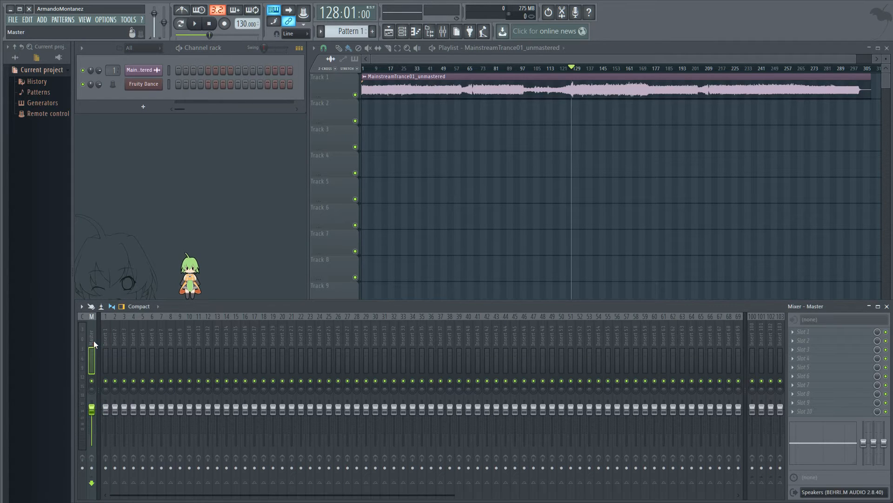
click(104, 338)
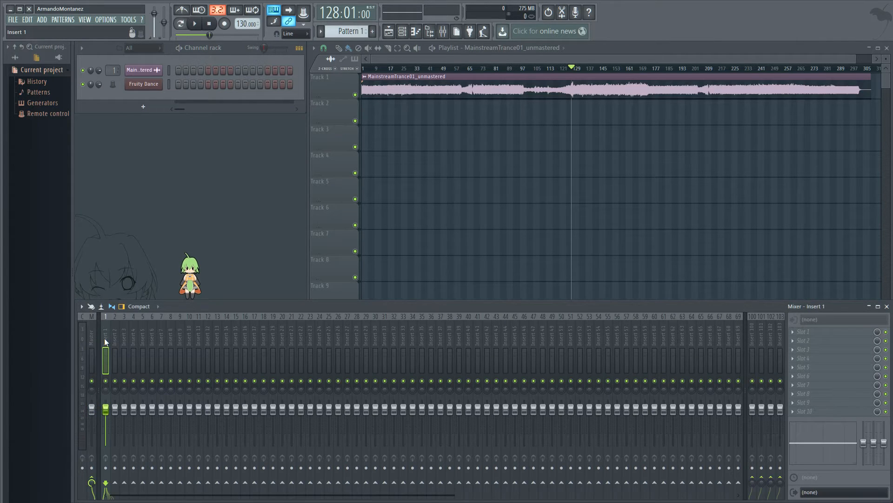
Step: Load Limiter No6 into effect slot 1 of Insert 1
click(792, 331)
mouse_move(836, 337)
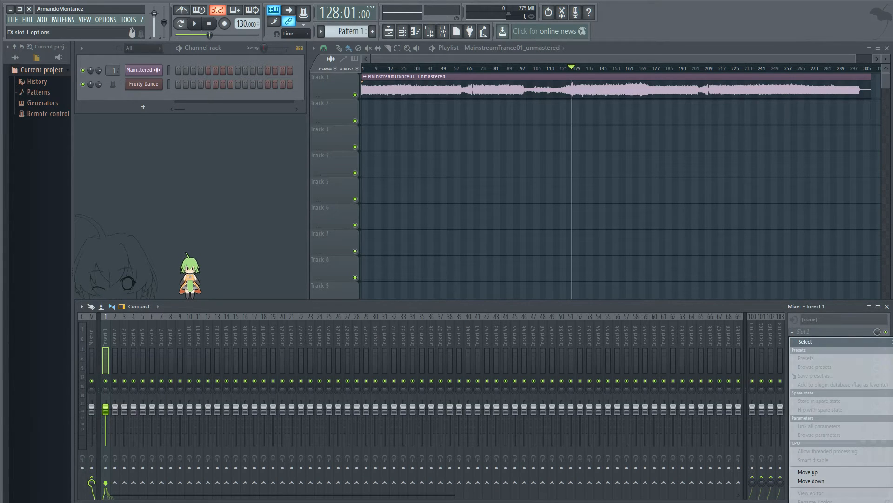
click(710, 395)
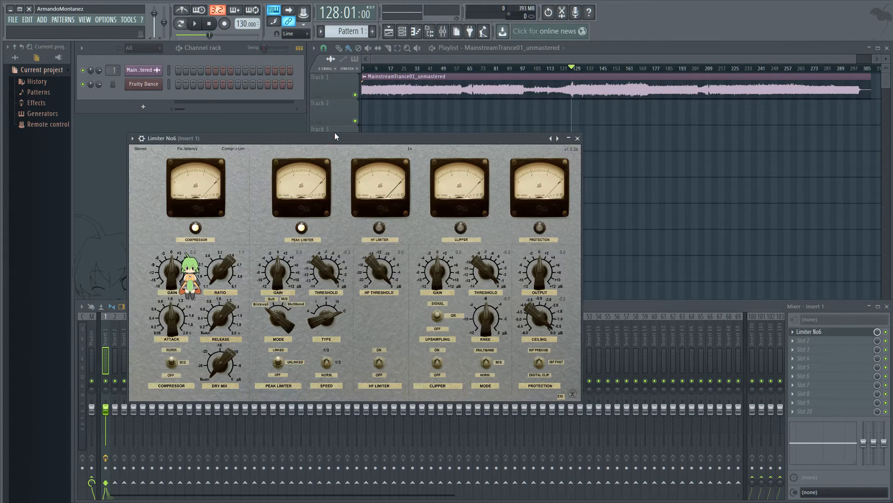
Step: Move the Limiter No6 window up over the playlist, clear of the mixer's effect slots
drag(338, 138, 556, 71)
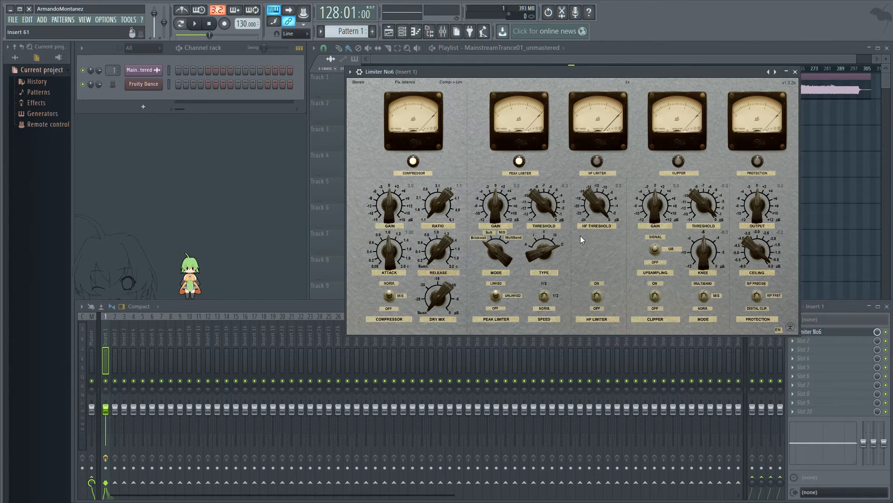
click(413, 161)
drag(540, 69, 503, 71)
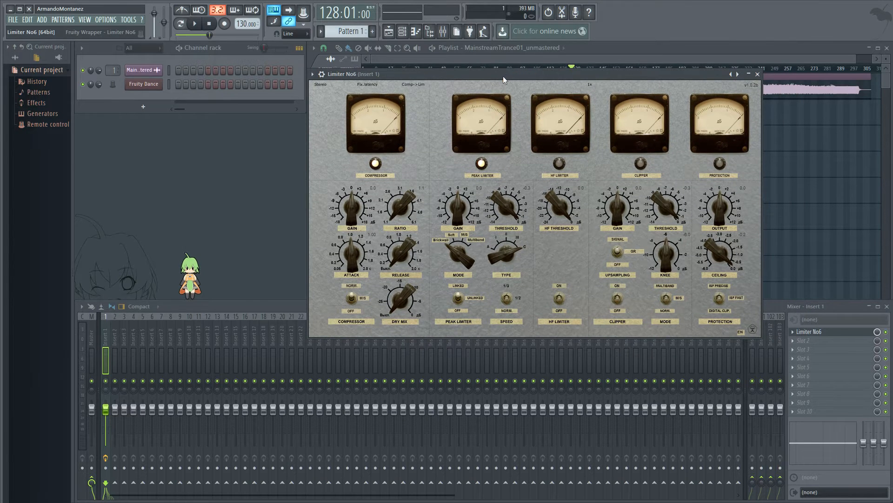
Step: Load Maximus into effect slot 2 of Insert 1 and place its window over Limiter No6
click(793, 340)
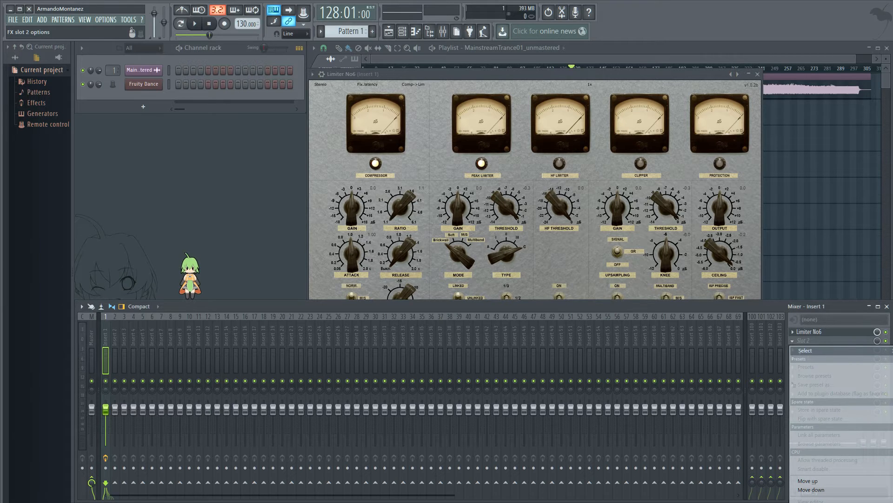
click(891, 437)
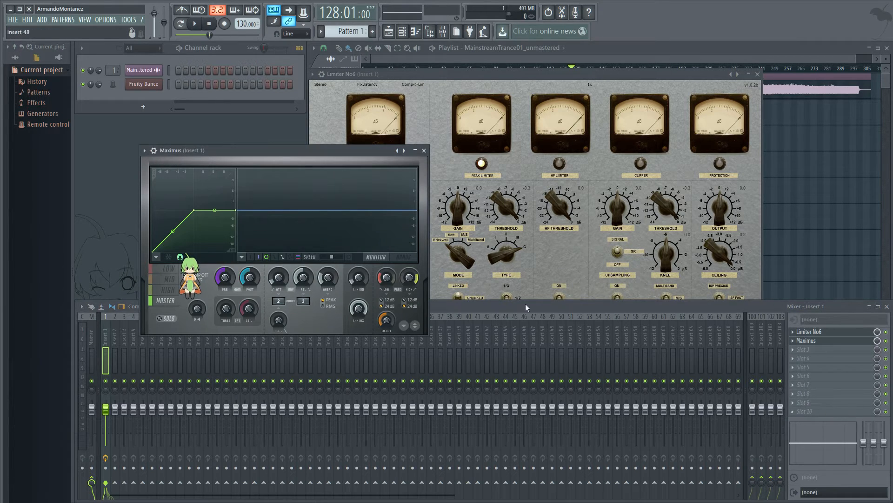
drag(305, 151, 498, 141)
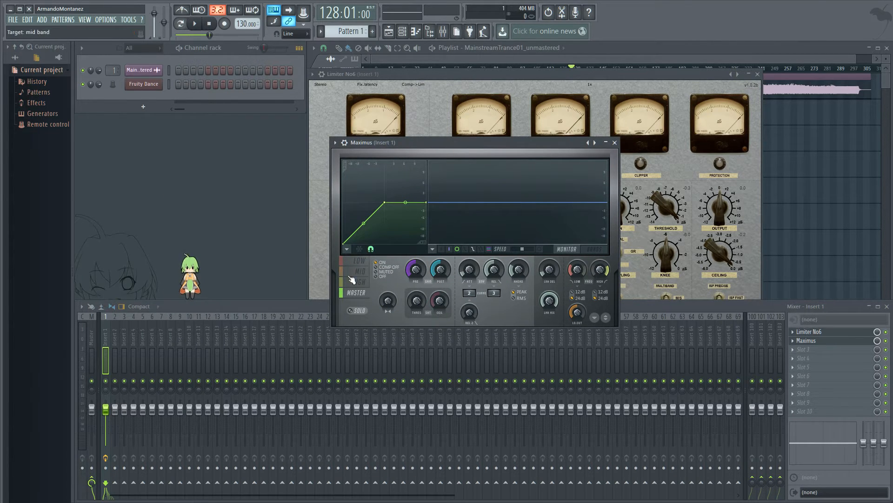
Step: Look through the low, mid, high and master bands of Maximus
click(363, 261)
click(363, 272)
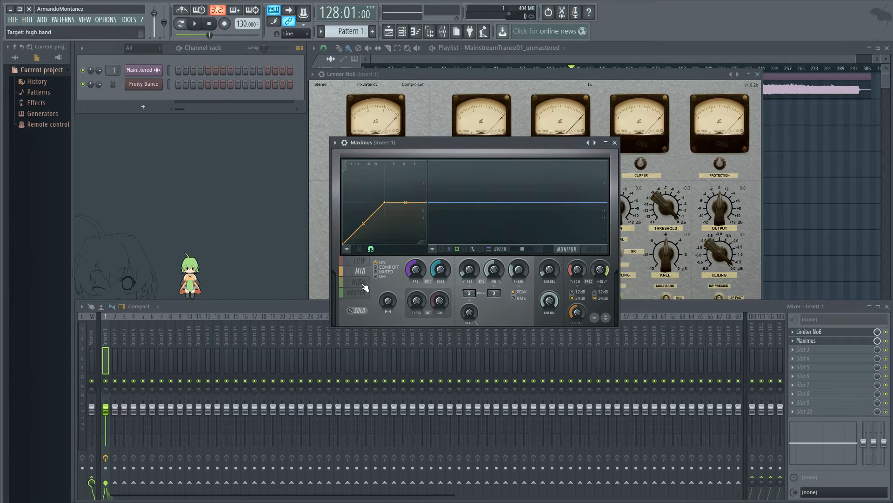
click(362, 293)
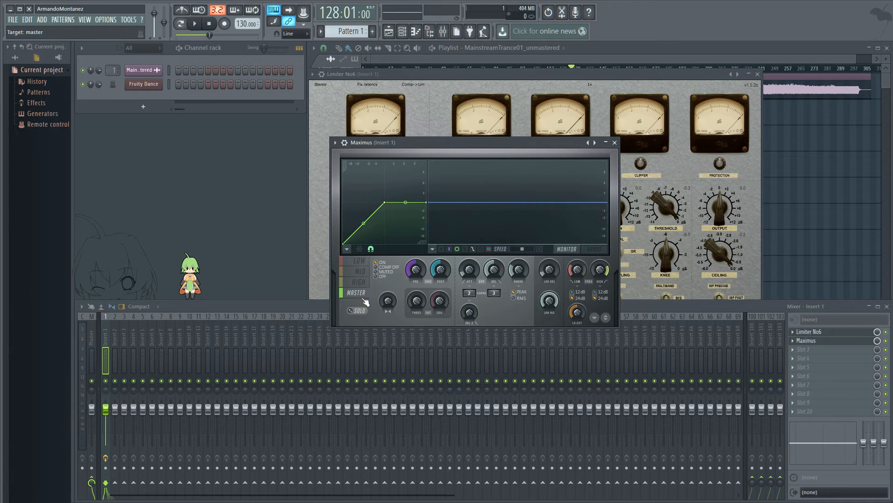
click(361, 262)
click(361, 274)
click(366, 282)
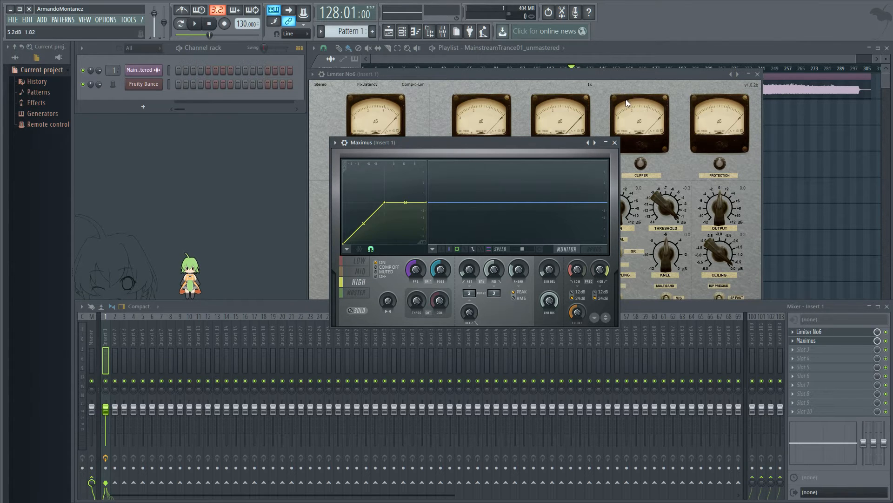
drag(459, 141, 485, 136)
click(387, 260)
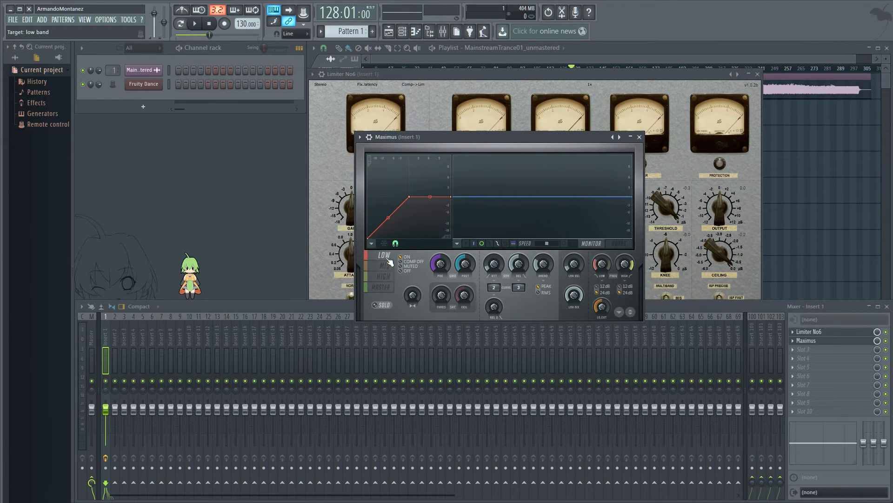
click(386, 266)
click(384, 277)
click(388, 289)
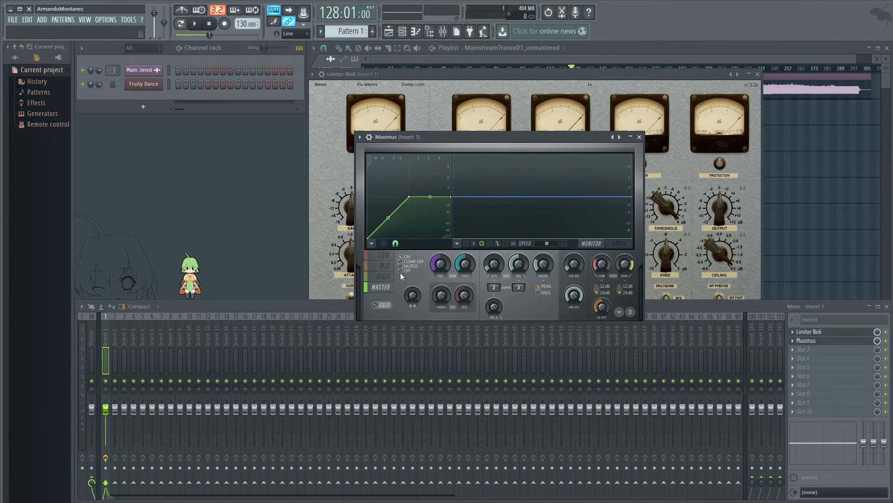
Step: Close Maximus and remove it from effect slot 2 of Insert 1
click(639, 137)
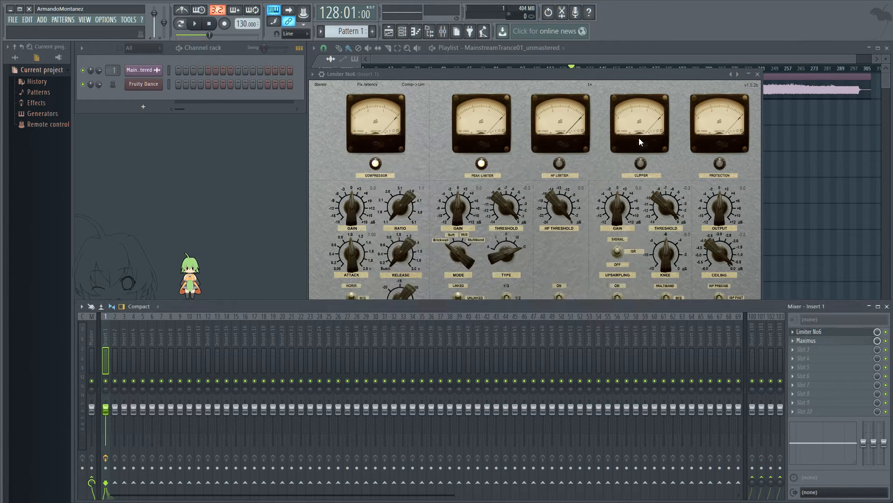
click(795, 345)
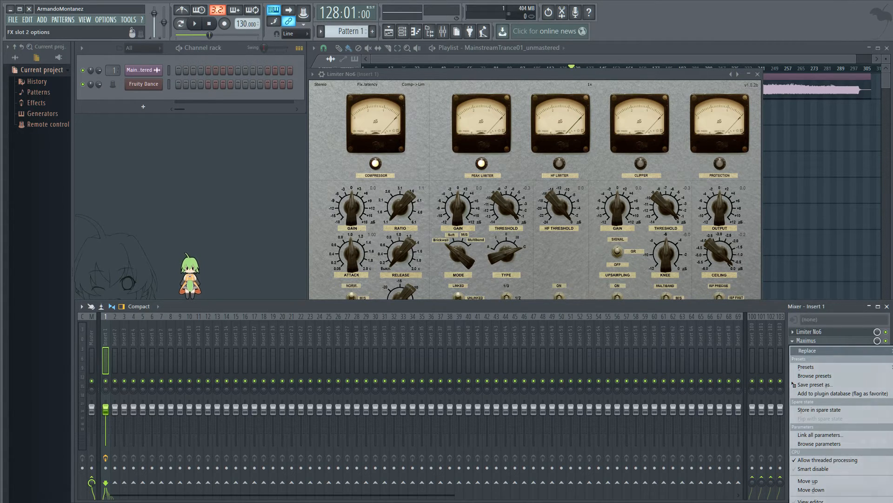
click(892, 352)
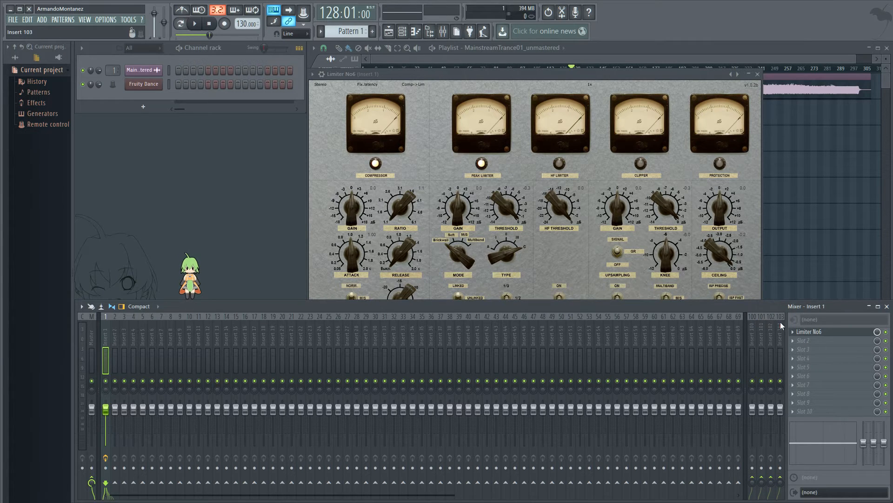
Step: Reposition the Limiter No6 window below the audio clip and set its compressor gain to about -0.2 dB
drag(563, 73, 573, 99)
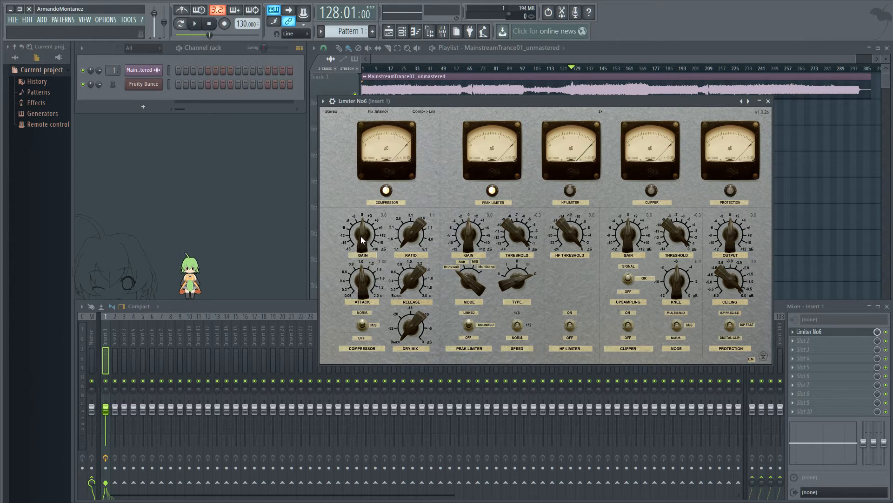
drag(361, 237, 362, 231)
drag(365, 233, 366, 245)
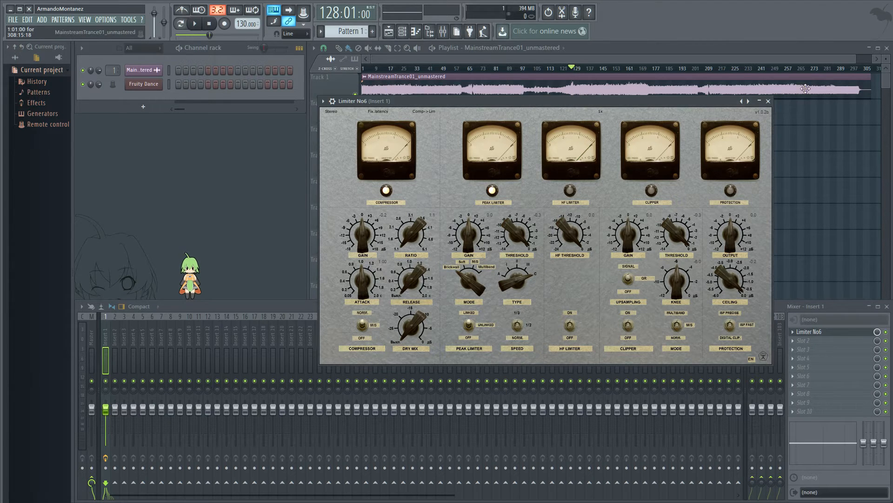
Step: Examine the track's waveform up close before and after bar 128 in the playlist, and reopen Limiter No6
drag(857, 58, 518, 57)
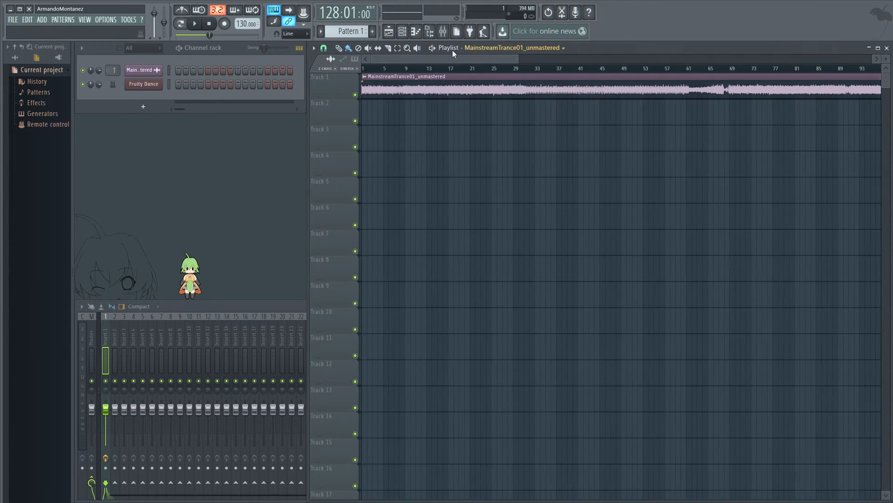
drag(422, 59, 568, 58)
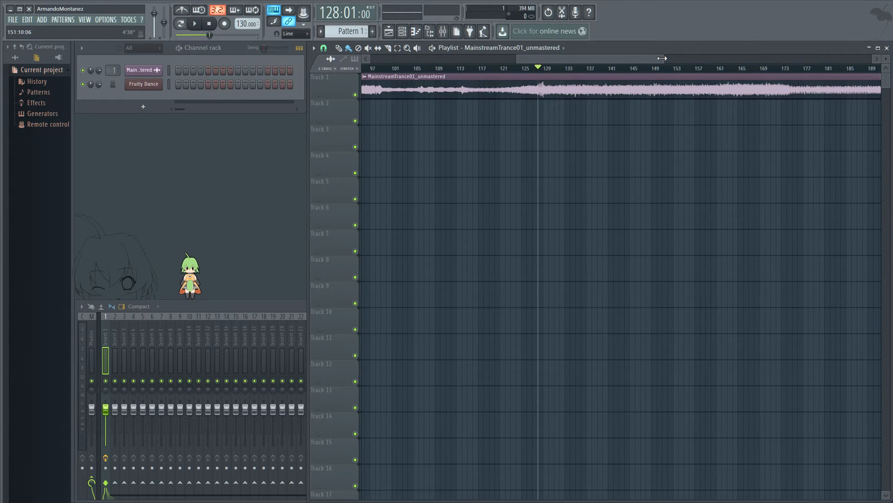
drag(662, 58, 471, 55)
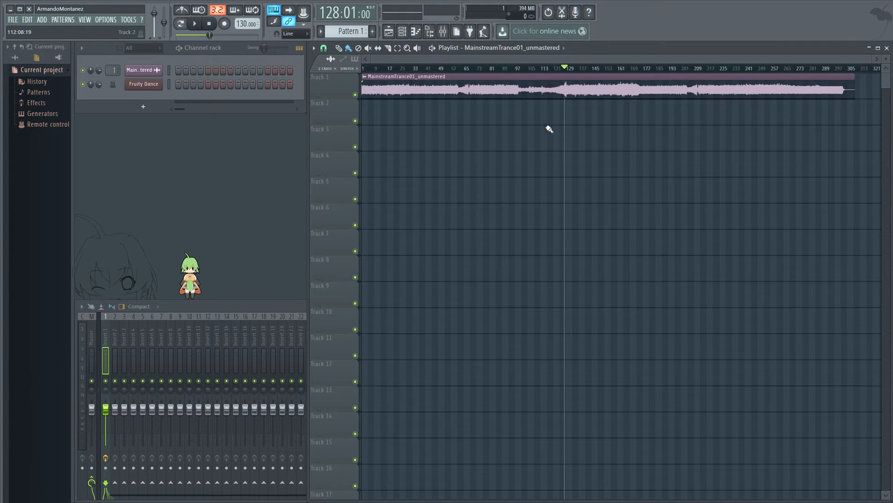
click(252, 305)
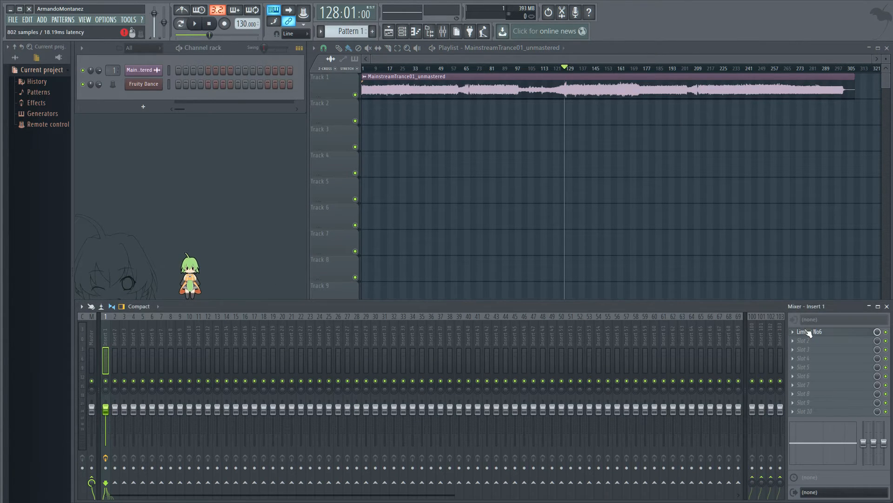
click(808, 331)
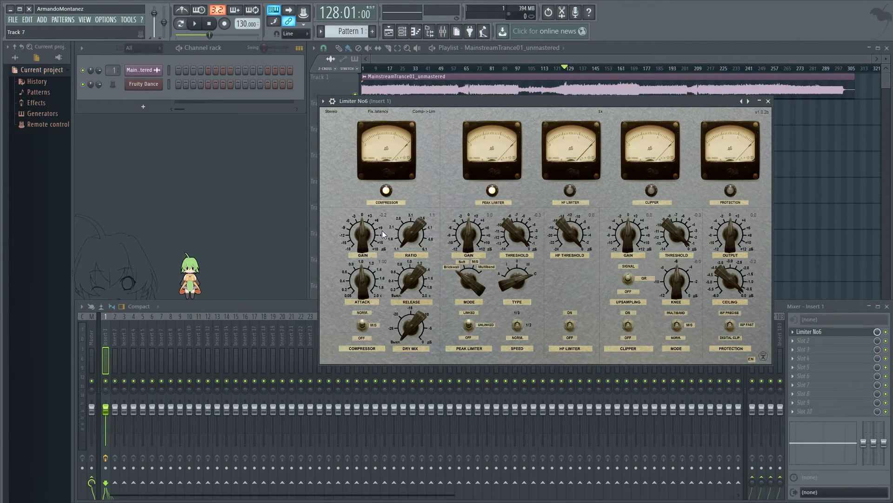
Step: Set the Limiter No6 compressor's attack to about 0.47 and its release to about 0.21
mouse_move(412, 236)
mouse_down()
mouse_move(409, 200)
mouse_move(412, 236)
mouse_up()
drag(360, 282, 350, 300)
drag(365, 278, 355, 326)
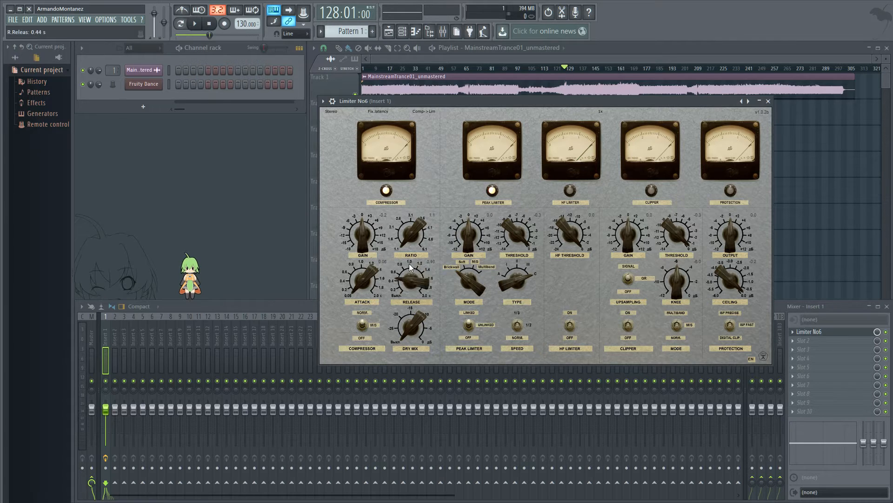
drag(403, 280, 412, 292)
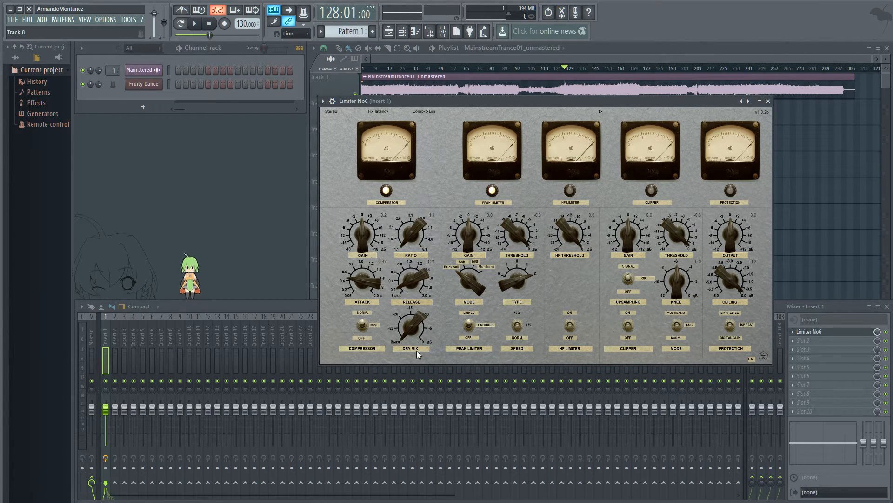
Step: Try out the compressor's dry mix knob and its operating mode switch in Limiter No6
mouse_move(414, 339)
mouse_down()
mouse_move(402, 236)
mouse_move(413, 281)
mouse_move(406, 356)
mouse_up()
click(364, 328)
click(365, 331)
scroll(469, 238, down, 2)
Step: Adjust the peak limiter's gain and lower its threshold to about -3 dB while playing the track from bar 128
drag(472, 236, 444, 196)
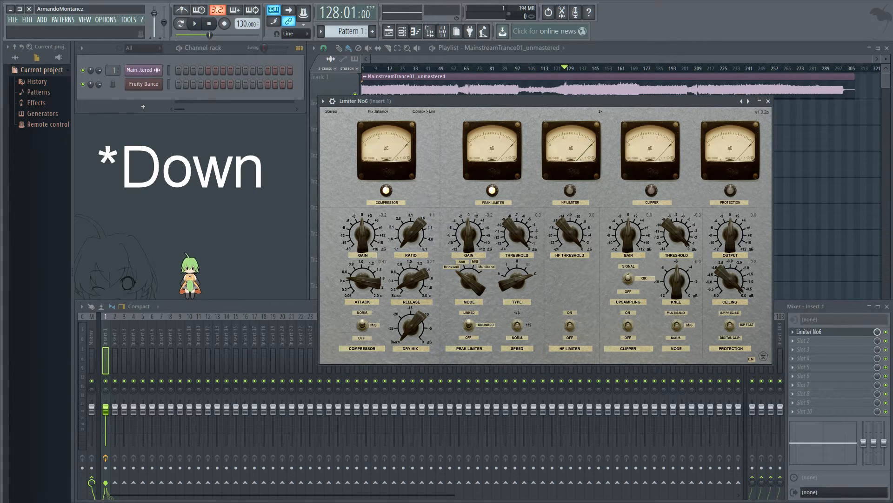
click(194, 23)
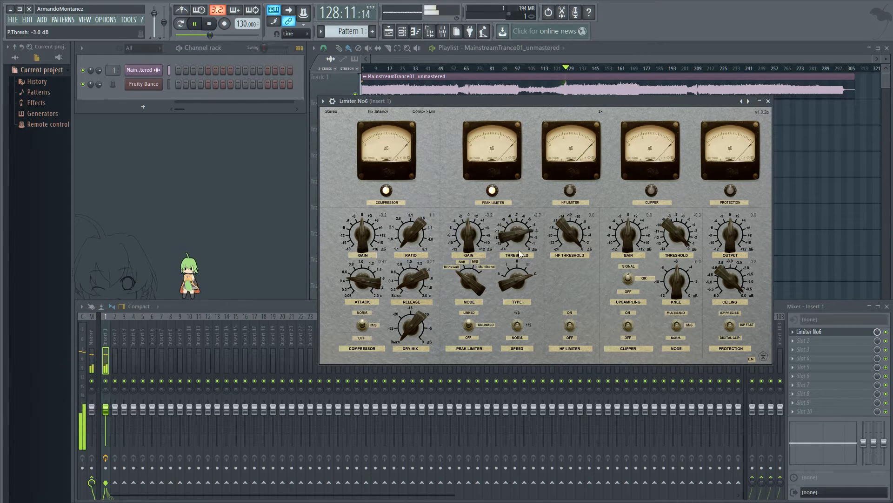
drag(518, 250, 506, 232)
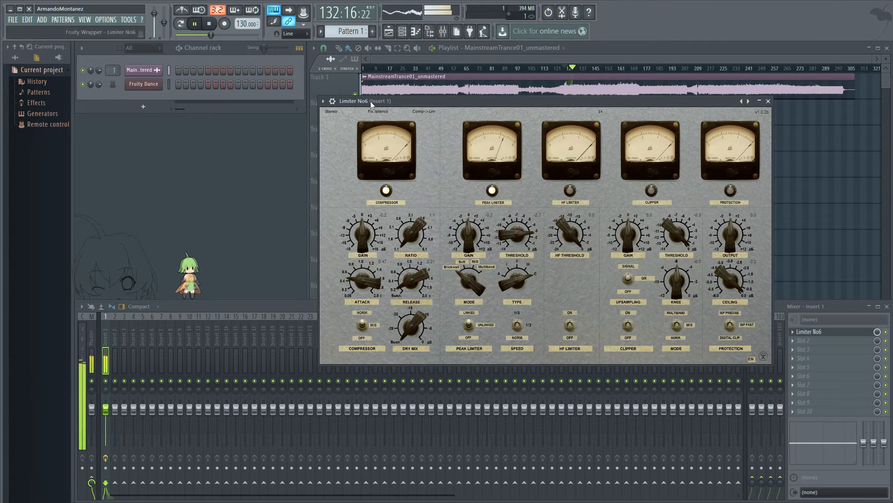
click(213, 27)
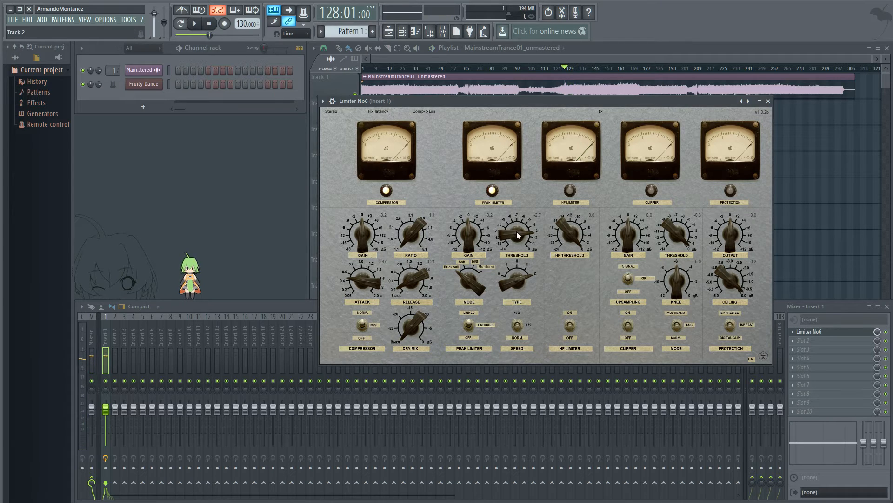
mouse_move(516, 231)
mouse_down()
mouse_move(521, 217)
mouse_move(519, 240)
mouse_up()
Step: Load Fruity Limiter into effect slot 2 of Insert 1 and play the track through it to view its limiting graph
click(800, 344)
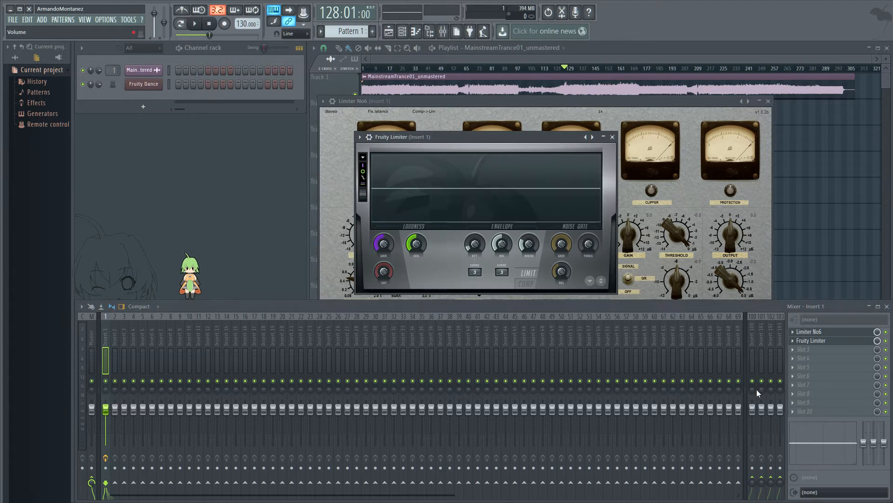
drag(471, 146, 402, 197)
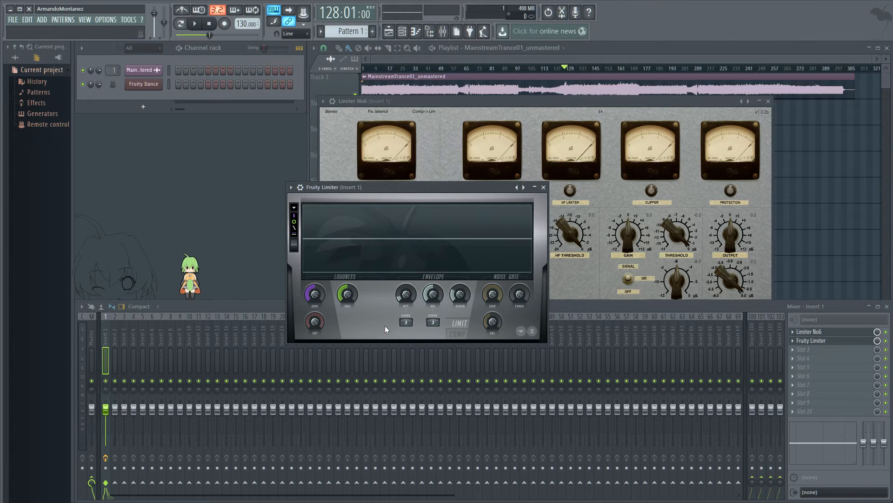
mouse_move(343, 298)
mouse_down()
mouse_move(343, 325)
mouse_move(343, 300)
mouse_up()
key(space)
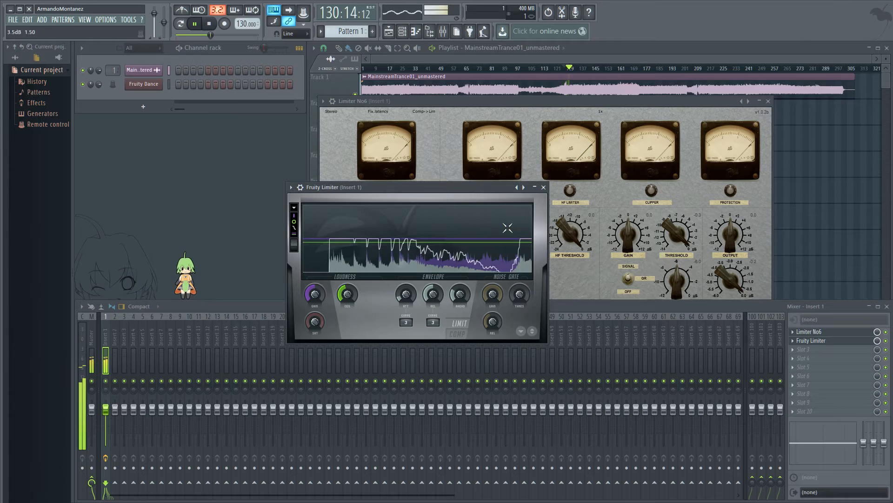
Step: Close Fruity Limiter and remove it from effect slot 2 of Insert 1
click(543, 187)
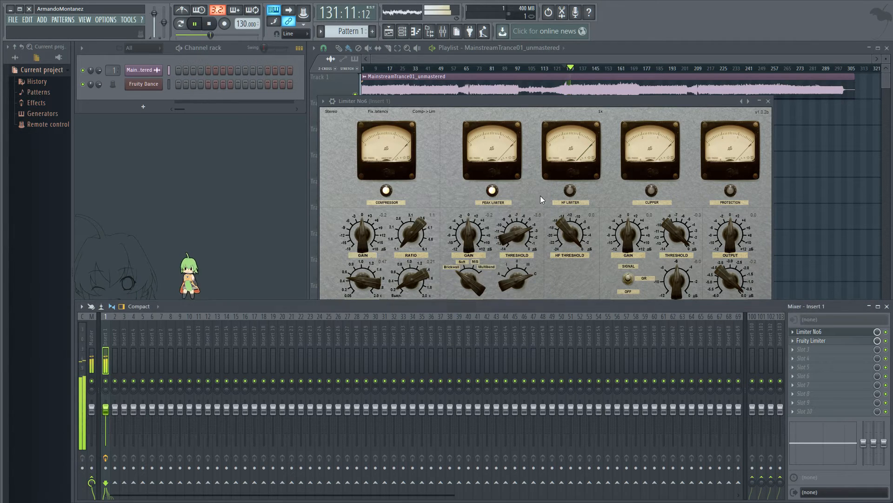
click(794, 340)
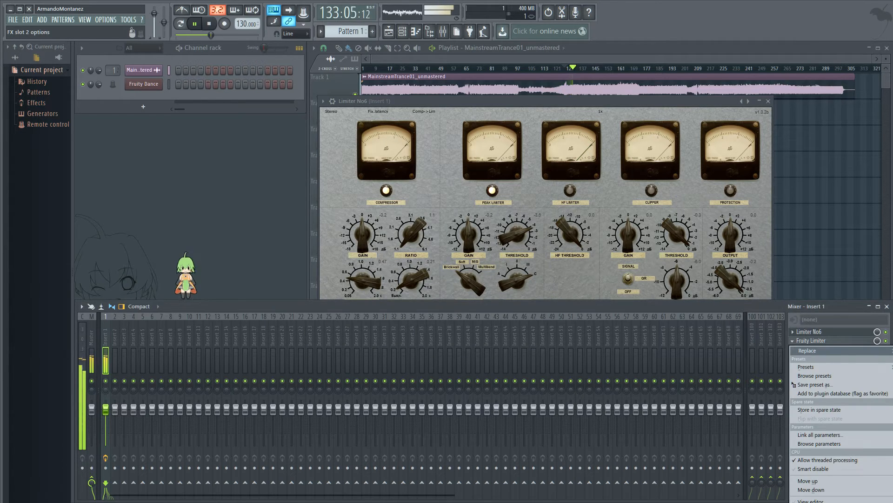
click(892, 351)
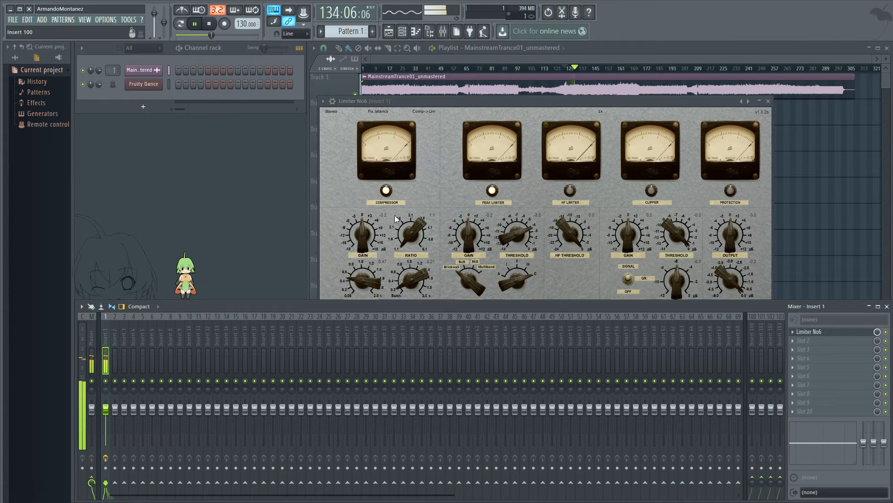
Step: Raise the Limiter No6 peak limiter gain to about 3.7 dB and set its threshold to about -2.5 dB during playback
click(427, 182)
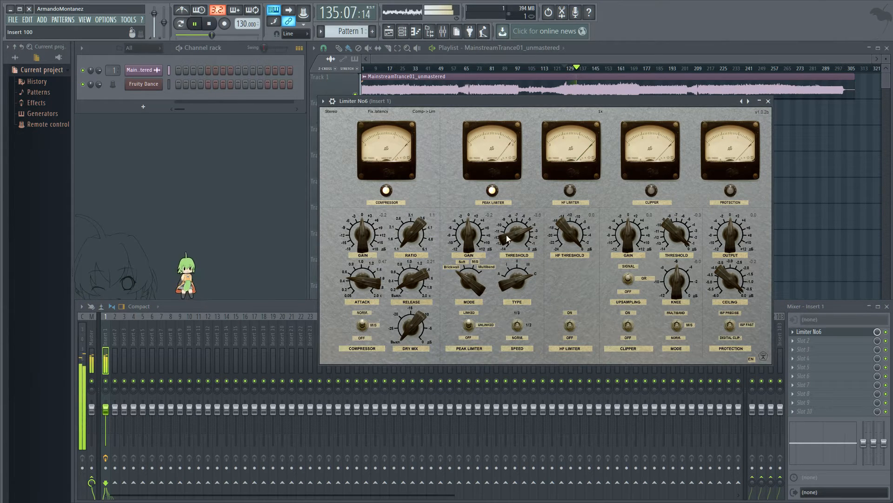
drag(506, 235, 518, 214)
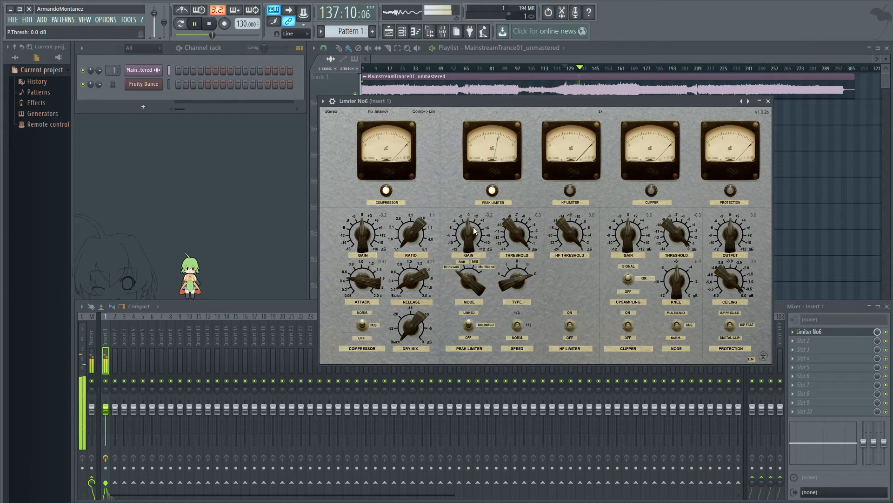
drag(470, 243, 515, 260)
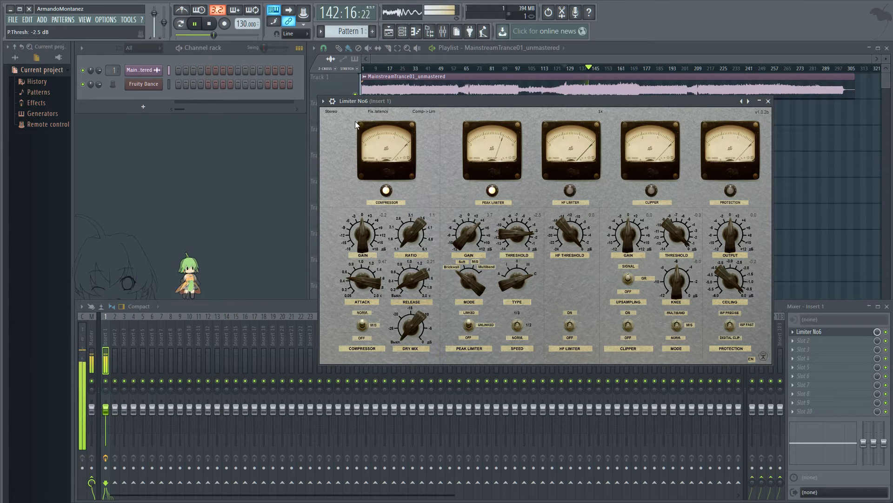
Step: Stop playback, reset the peak limiter threshold to 0.0 dB, and switch the limiter mode through Soft to Multiband
key(space)
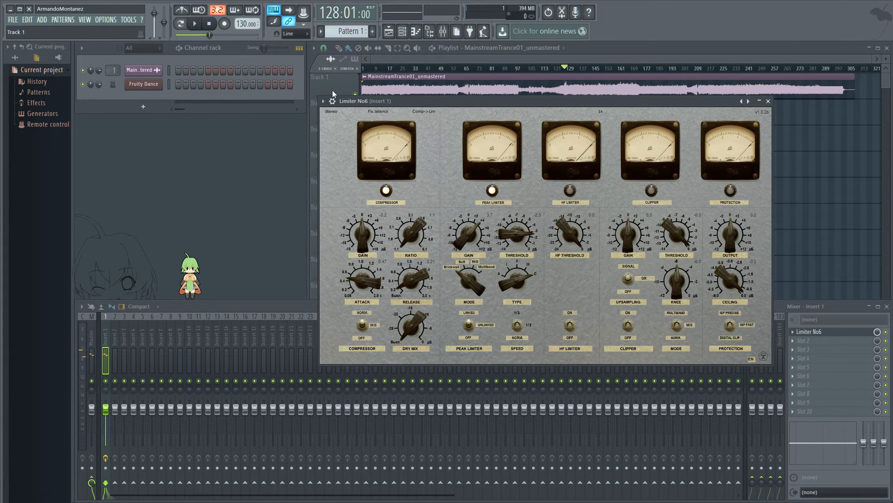
double_click(515, 237)
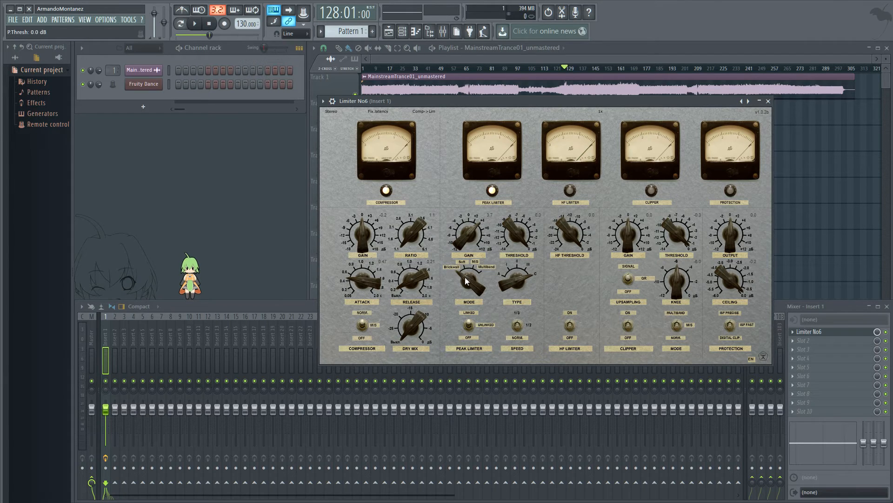
drag(469, 286, 468, 267)
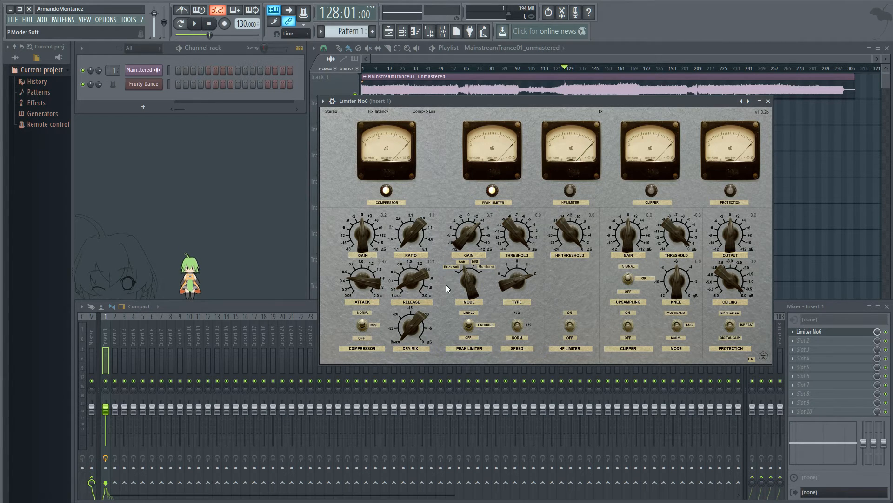
drag(468, 287, 464, 240)
drag(468, 289, 465, 259)
Step: Set the peak limiter type to Type II and try out its speed and channel-link switches
mouse_move(516, 291)
mouse_down()
mouse_move(509, 353)
mouse_move(512, 251)
mouse_move(521, 361)
mouse_move(515, 279)
mouse_up()
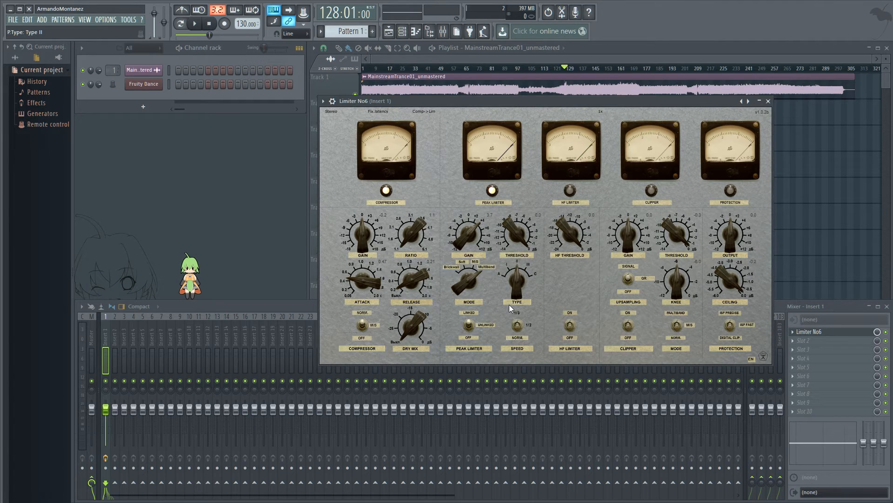
click(520, 329)
click(469, 326)
click(468, 325)
Step: Lower the HF limiter threshold to about -7 dB
drag(568, 233, 581, 250)
scroll(571, 228, up, 3)
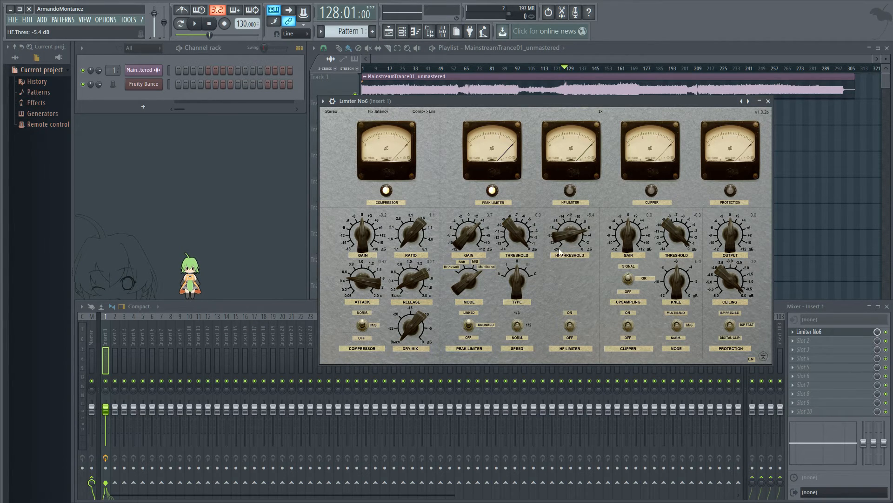
drag(570, 236, 575, 255)
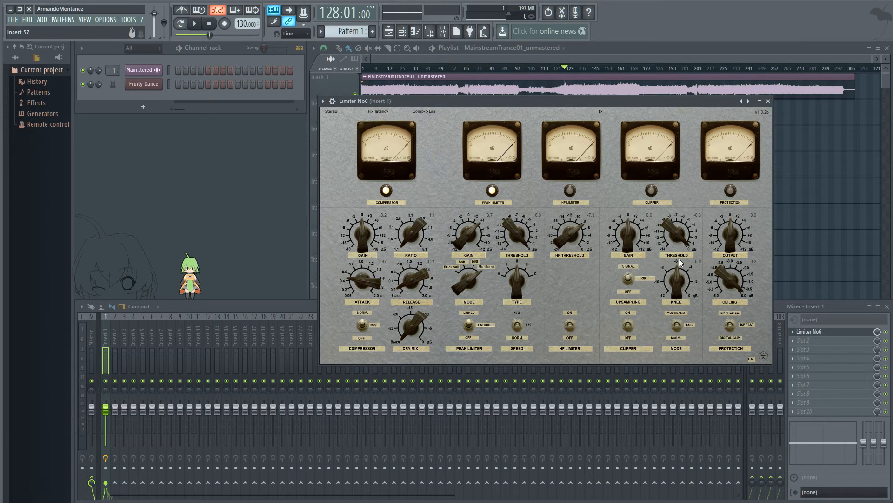
Step: Set the clipper's knee to about -7.9 dB, threshold to about -5.8 dB and gain to about 7.7 dB
mouse_move(679, 279)
mouse_down()
mouse_move(675, 314)
mouse_move(671, 250)
mouse_move(673, 308)
mouse_move(668, 270)
mouse_move(668, 281)
mouse_up()
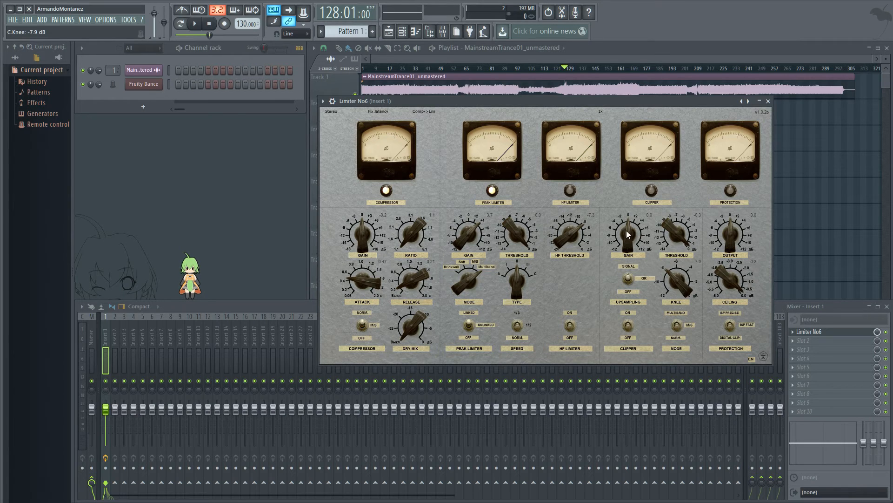
drag(628, 234, 672, 233)
drag(676, 223, 677, 239)
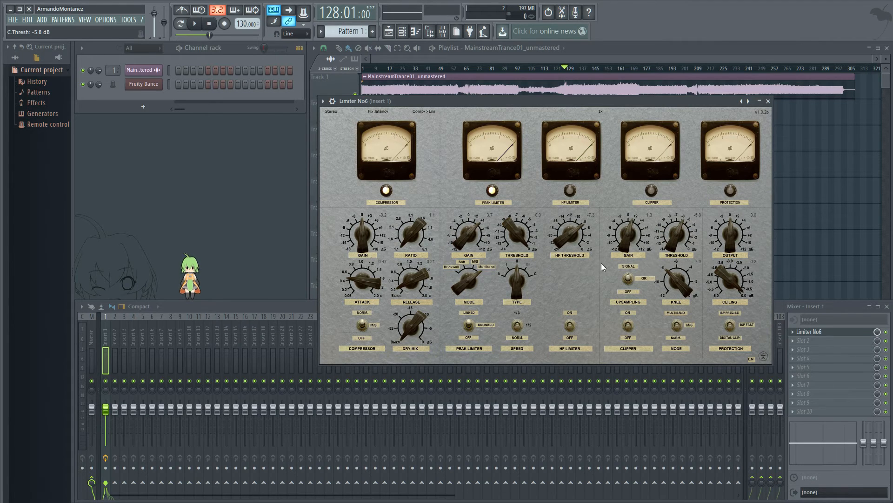
scroll(618, 249, up, 2)
drag(618, 233, 619, 209)
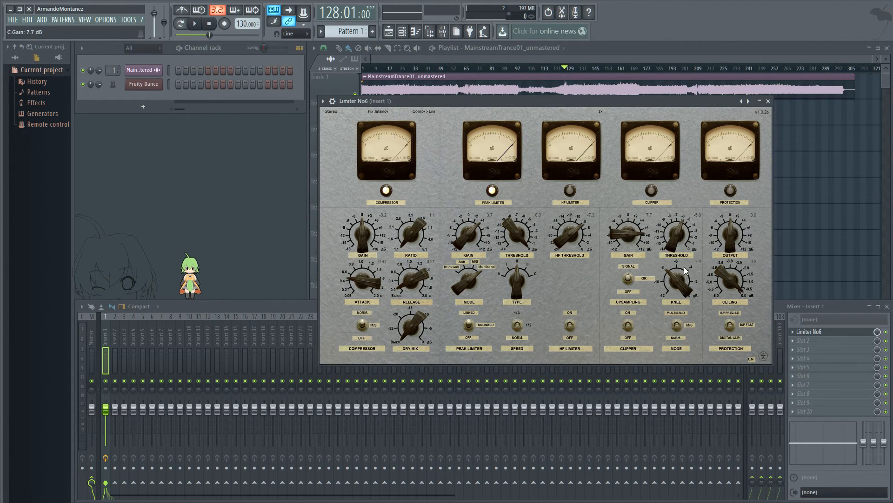
Step: Try out the clipper's upsampling and mode switches and the plugin's 1x oversampling setting
click(628, 276)
click(627, 285)
click(600, 113)
click(678, 324)
Step: Raise the protection section's output to 2.0 dB, try different ceiling levels, and change the protection mode
drag(735, 241, 738, 220)
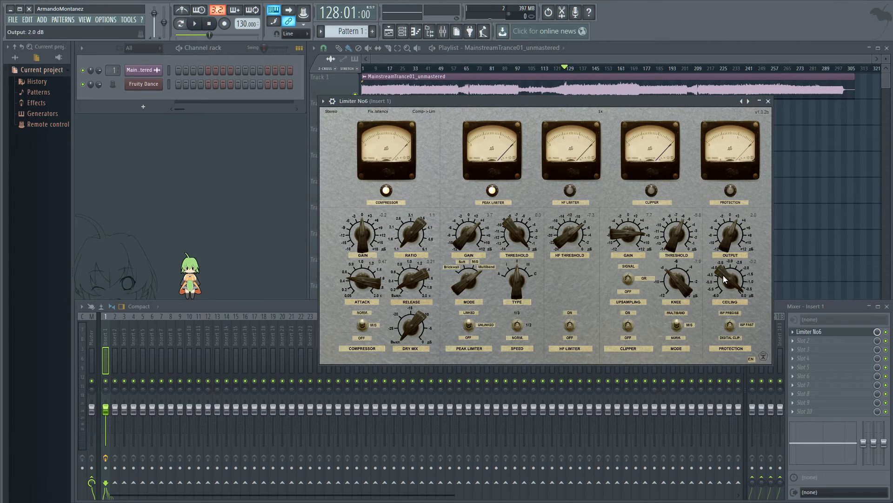
drag(723, 278, 723, 273)
drag(723, 272, 723, 289)
drag(728, 289, 716, 188)
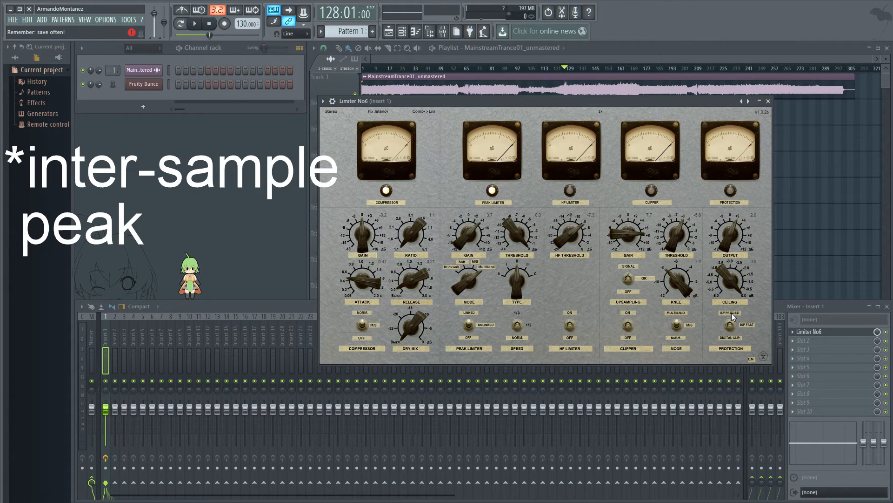
click(733, 325)
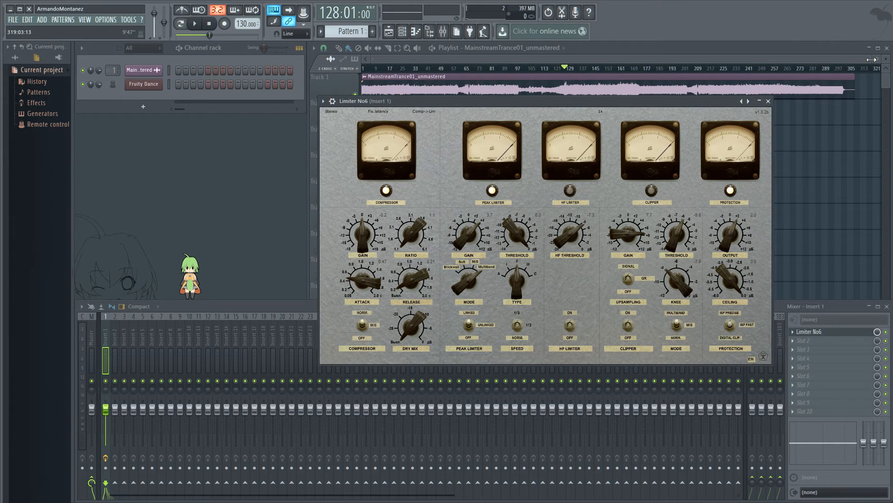
Step: Enlarge playlist Track 1 and fit the whole MainstreamTrance01_unmastered waveform in the view
drag(871, 63, 375, 59)
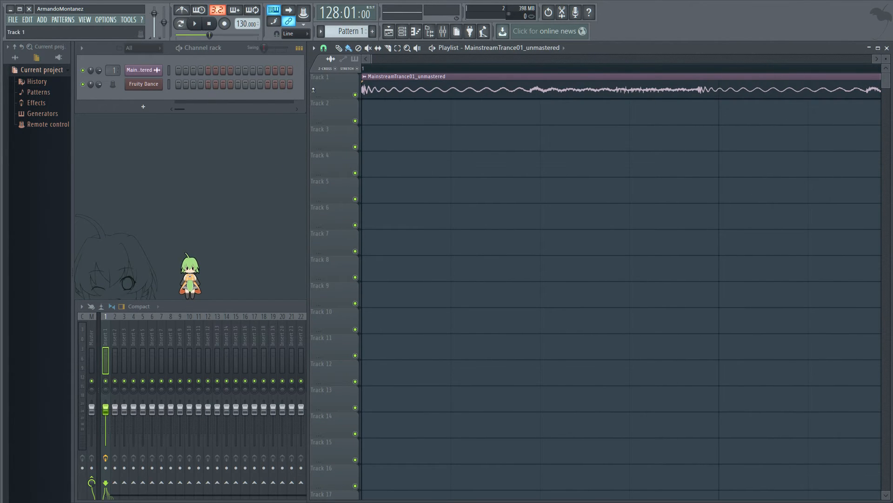
drag(321, 100, 321, 318)
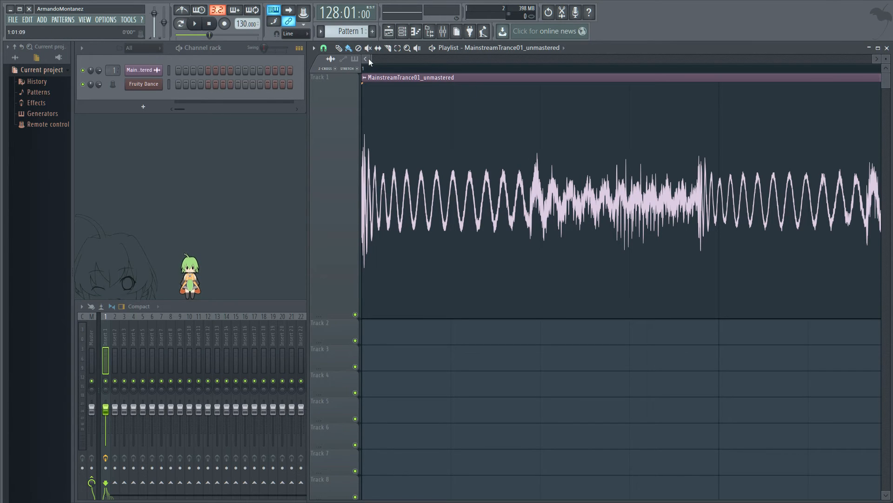
scroll(373, 59, down, 2)
drag(372, 59, 854, 80)
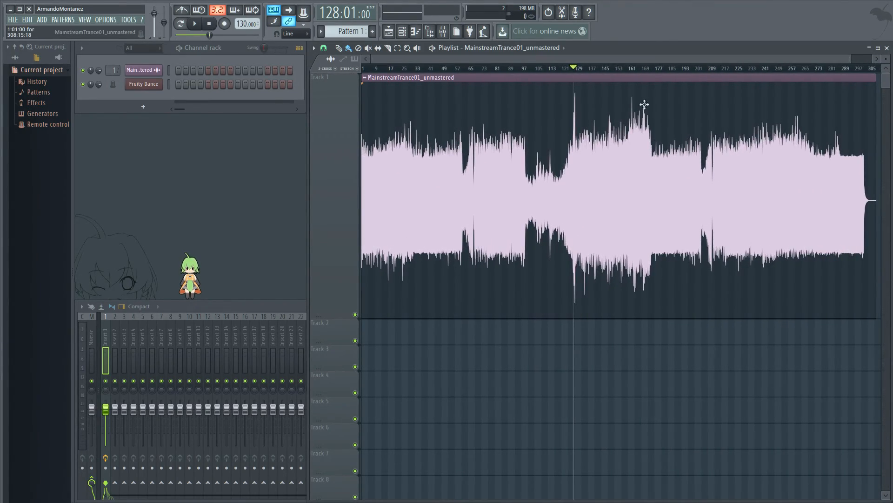
Step: Reopen Limiter No6 from Insert 1, change its protection mode, and close the plugin
click(241, 306)
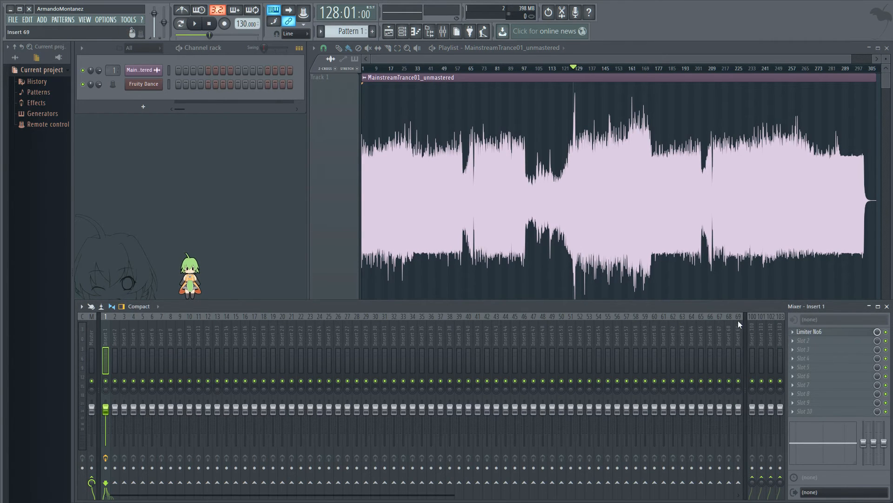
click(823, 331)
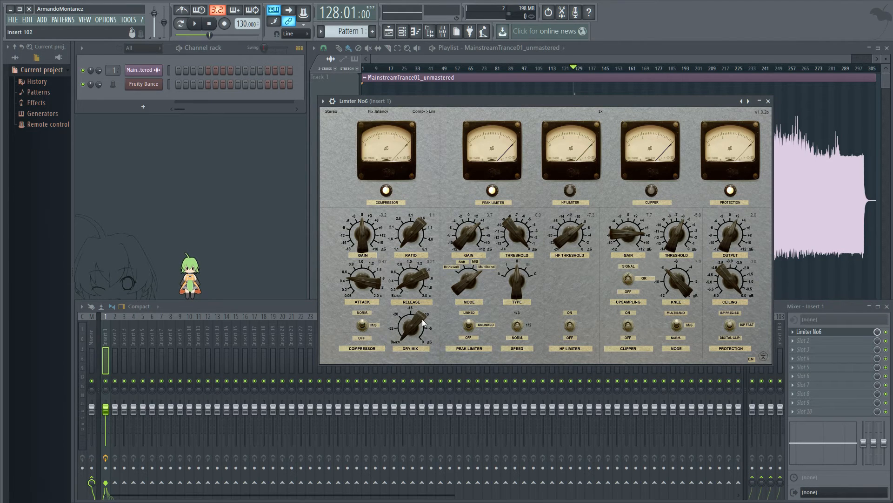
click(730, 326)
click(768, 102)
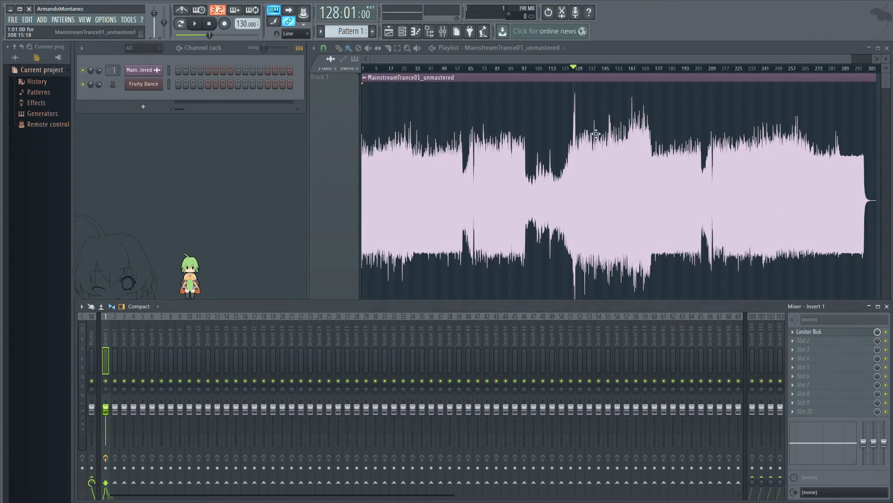
Step: Play the track briefly from bar 101 and stop it
click(529, 68)
key(space)
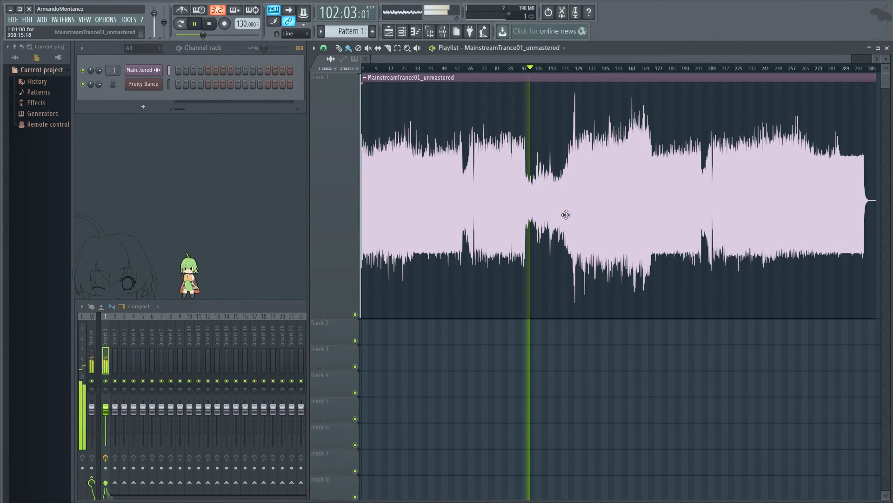
key(space)
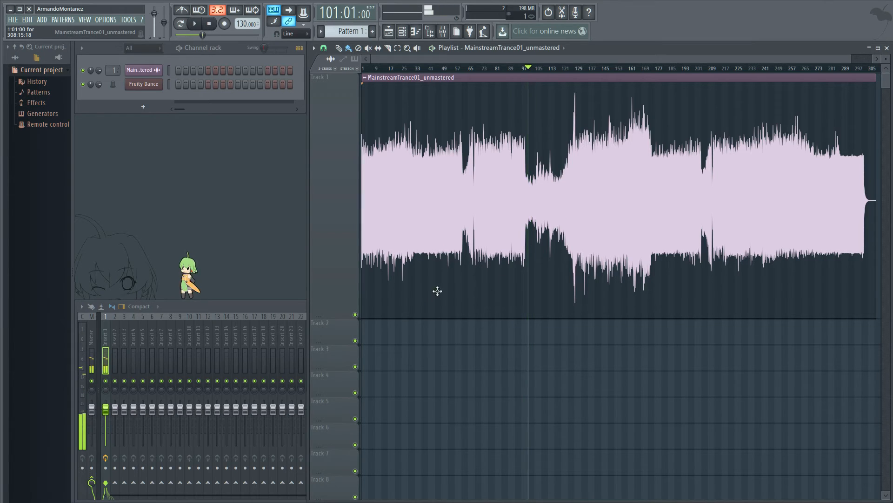
Step: Reopen Limiter No6 from Insert 1 and cycle through its protection modes, including ISP Fast
click(264, 313)
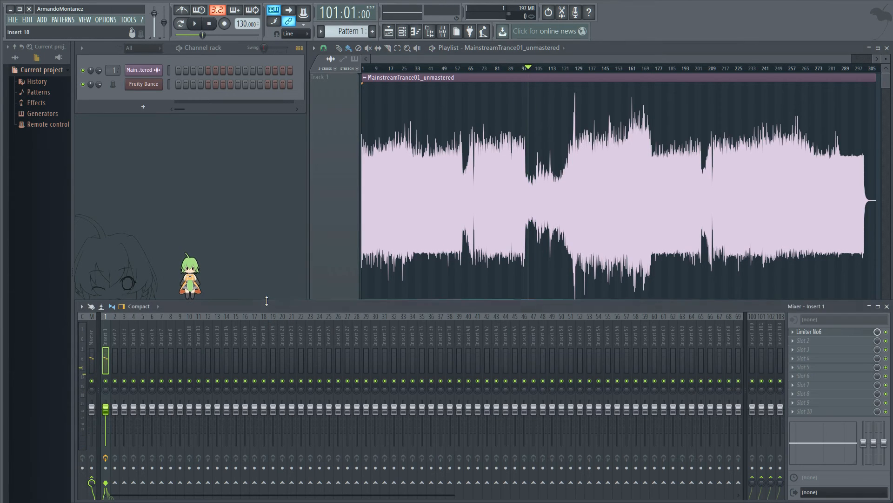
click(810, 331)
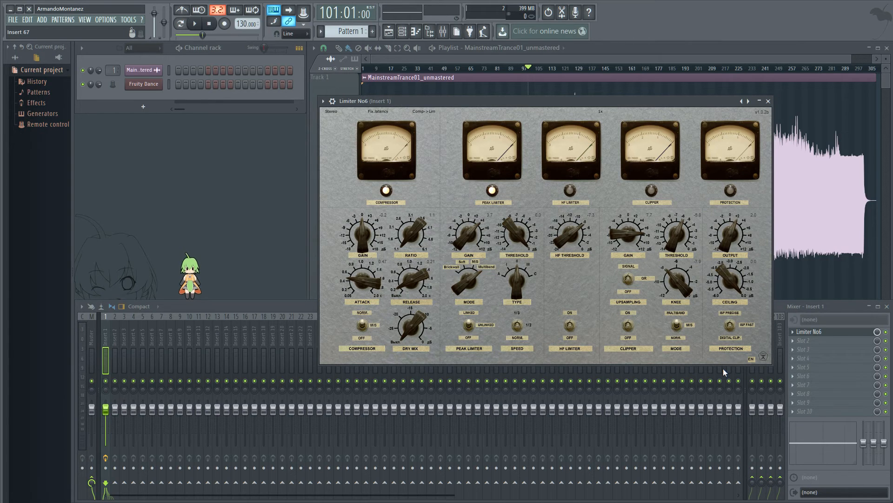
click(732, 325)
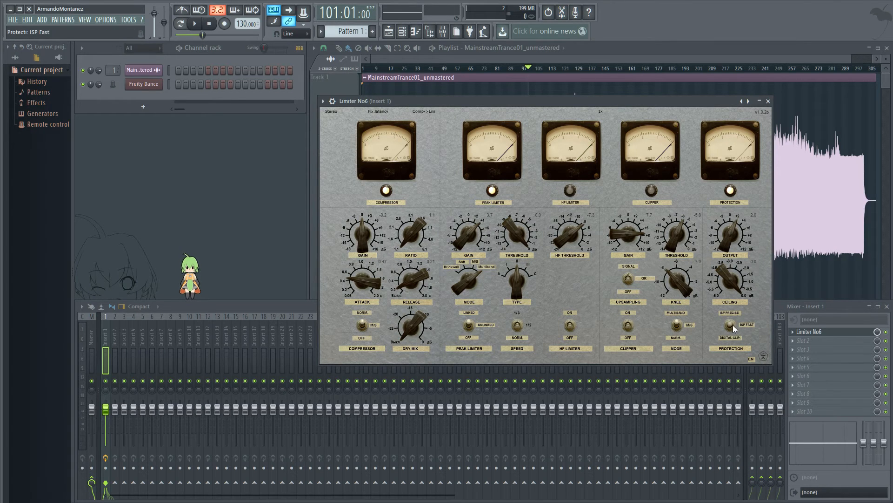
click(733, 325)
click(732, 324)
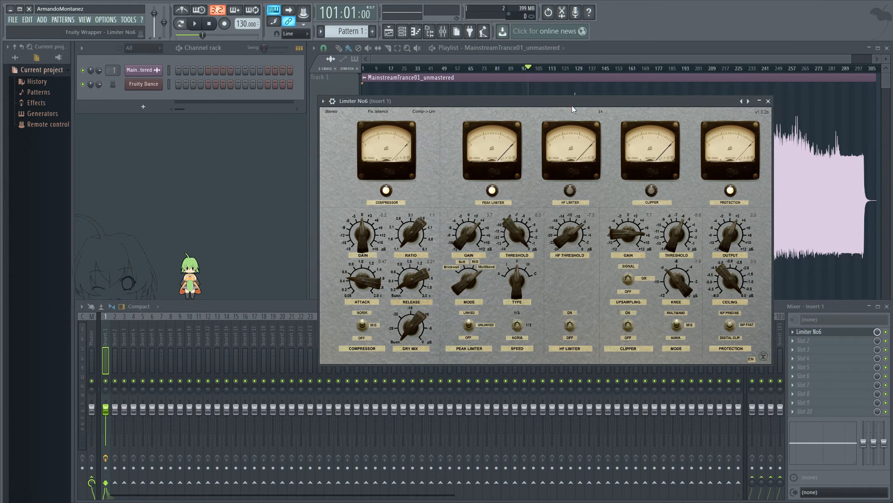
drag(574, 102, 589, 206)
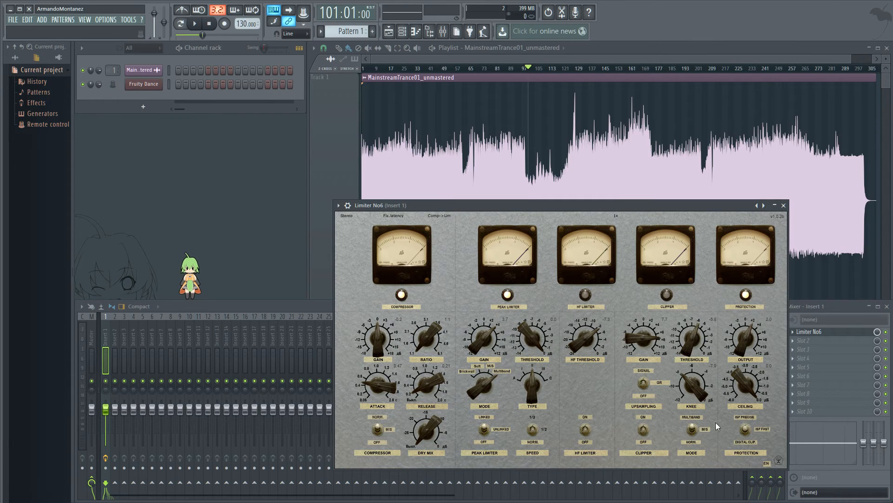
click(745, 425)
click(749, 431)
click(750, 431)
Step: Toggle the clipper's upsampling and cycle the peak limiter's linked and unlinked switch
click(645, 381)
click(483, 430)
click(483, 430)
click(482, 432)
Step: Load the Master_1 preset in Limiter No6
drag(540, 208, 514, 136)
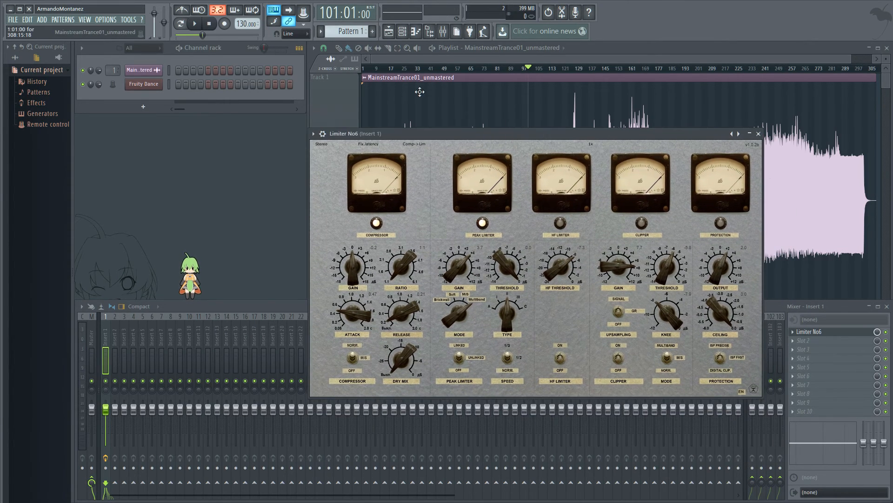
click(313, 134)
mouse_move(326, 144)
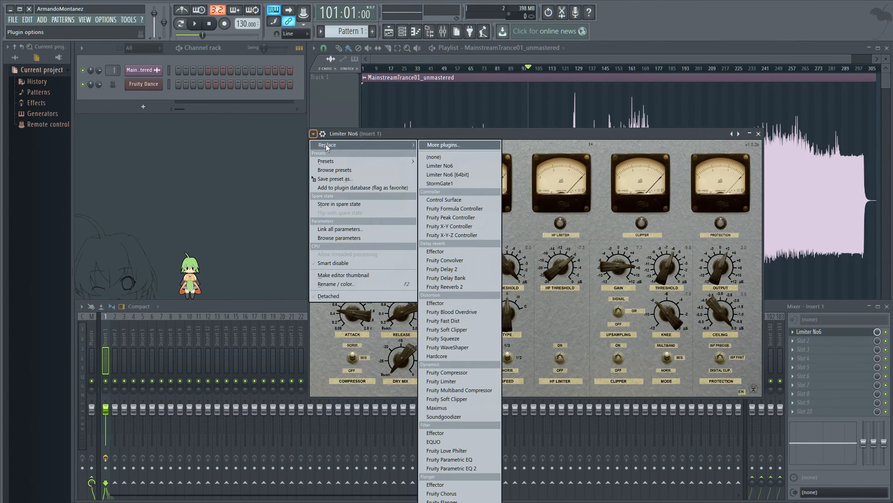
mouse_move(336, 164)
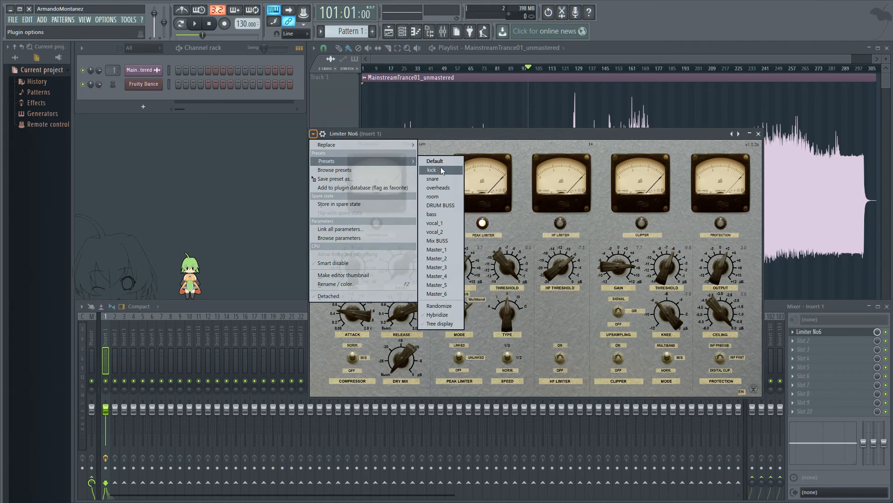
click(447, 249)
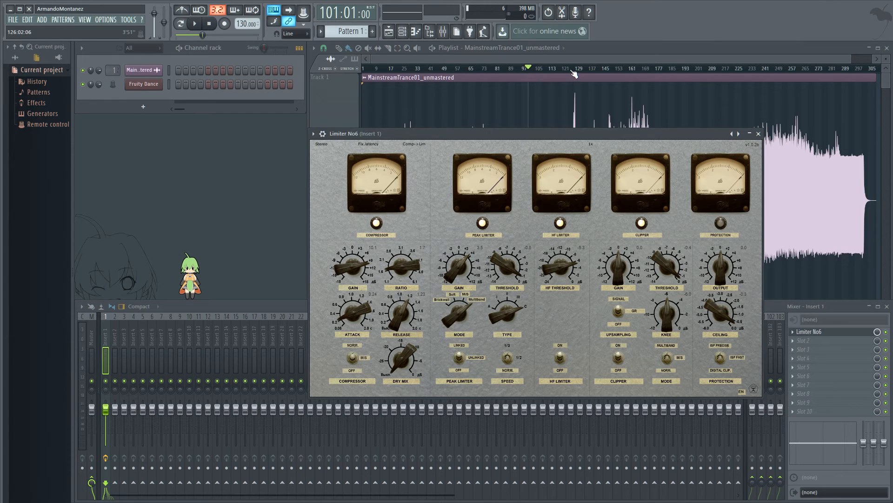
Step: Play the track from bar 104 and from bar 122 with Limiter No6 open beside the waveform to watch its meters
click(573, 71)
click(535, 68)
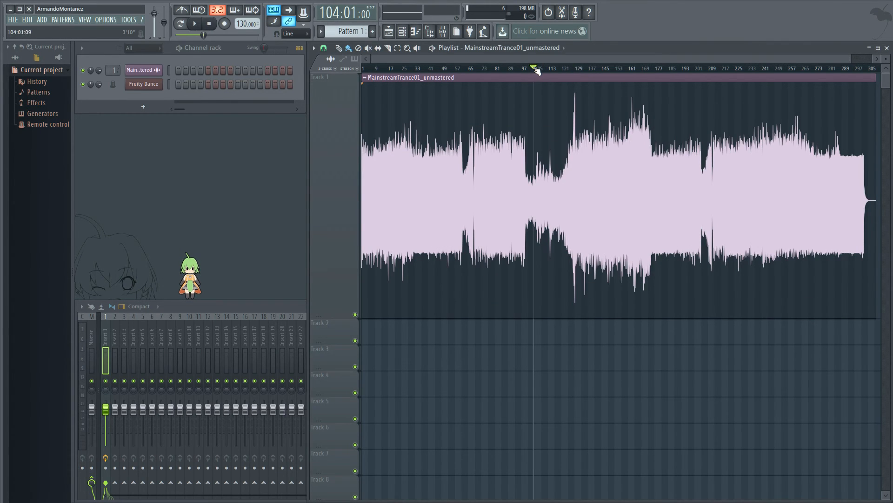
key(space)
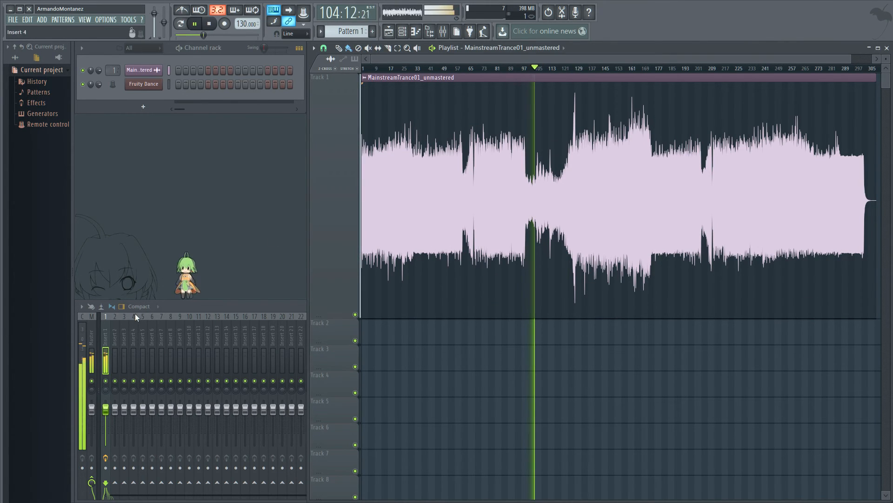
click(209, 304)
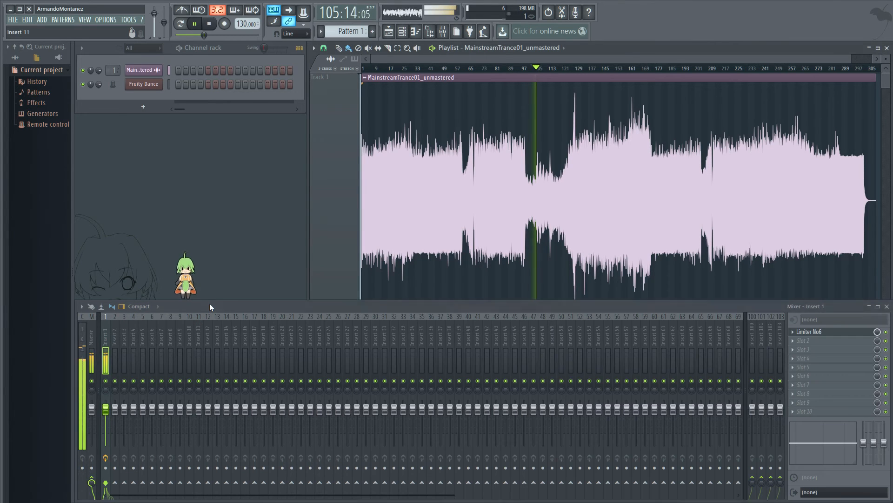
click(815, 331)
drag(571, 138, 342, 163)
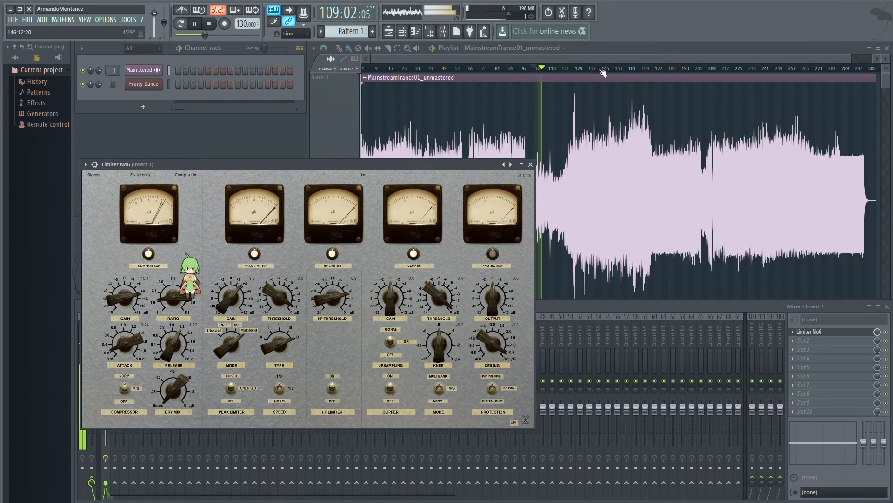
click(564, 68)
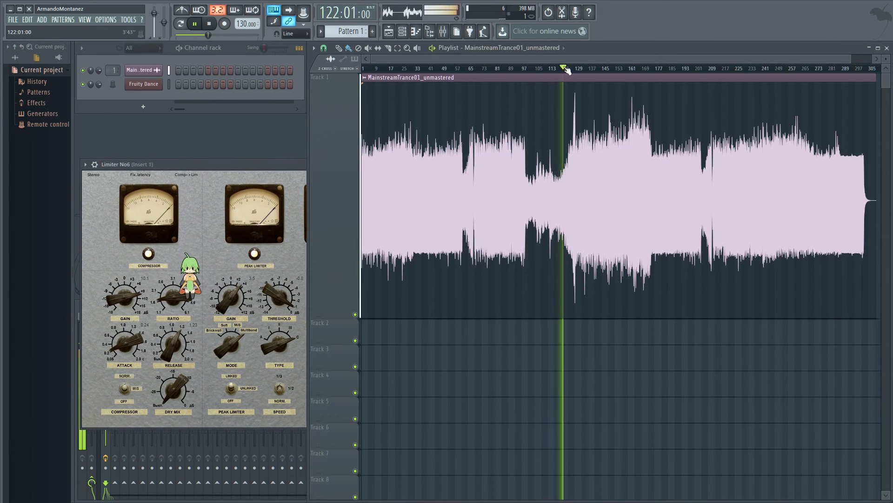
click(256, 163)
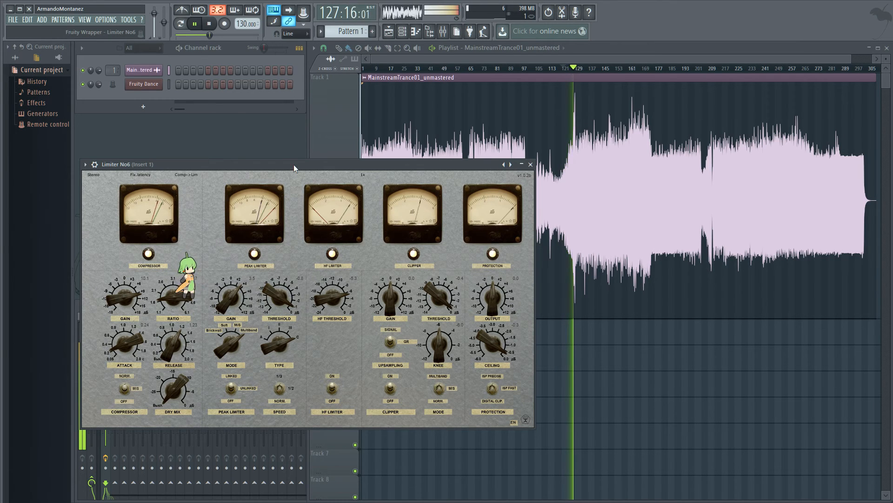
Step: Stop playback and reposition the Limiter No6 window so it clears the channel rack and mixer tracks
drag(295, 164, 367, 172)
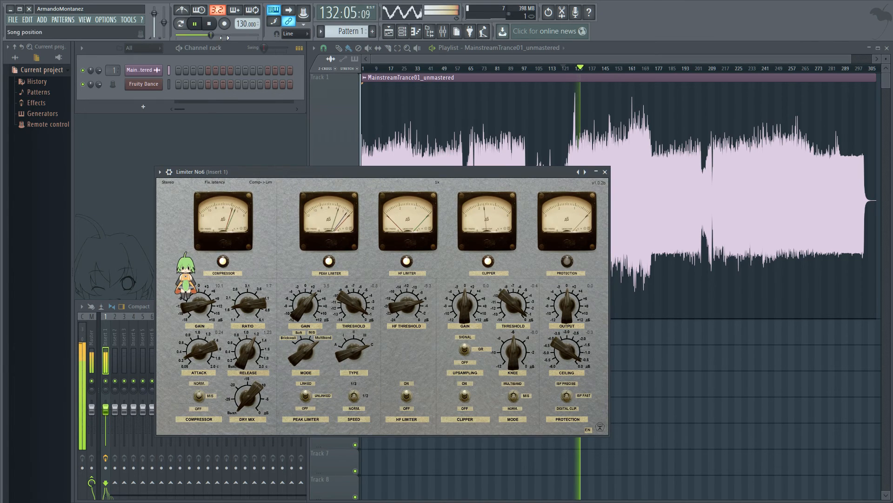
key(space)
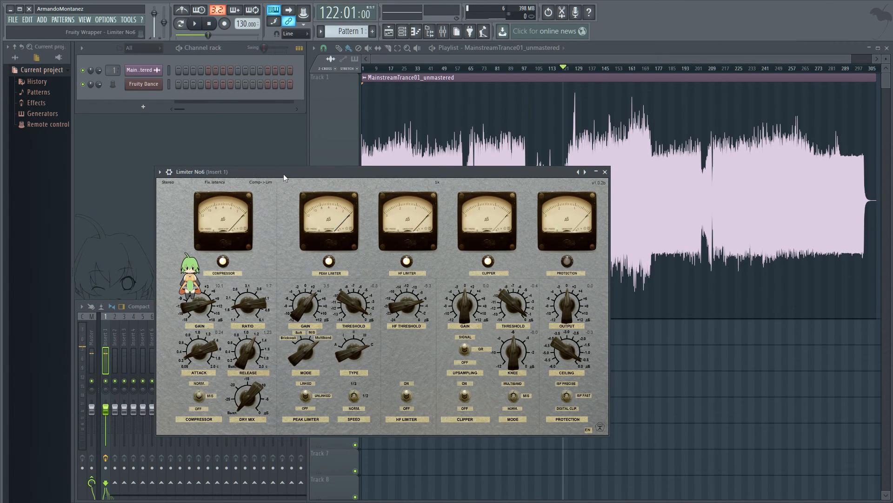
drag(283, 174, 432, 177)
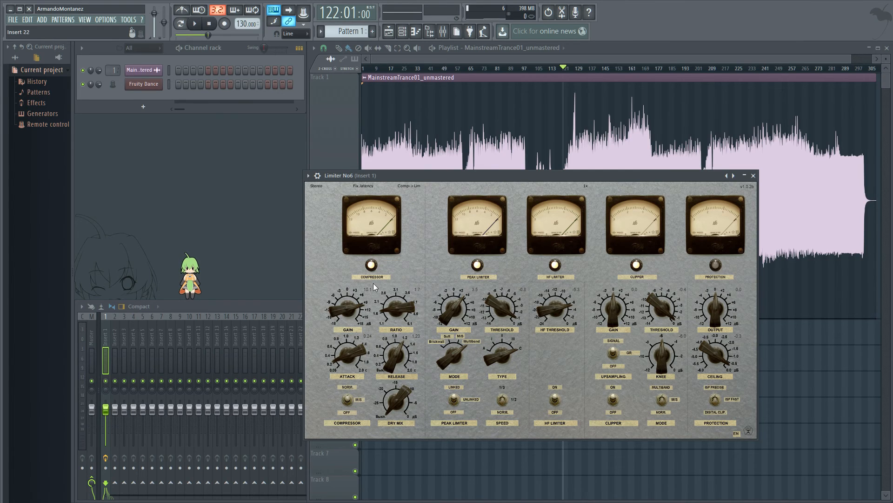
Step: Lower the compressor gain in Limiter No6 to about 7.1 dB and adjust the protection section's ceiling
drag(336, 310, 343, 337)
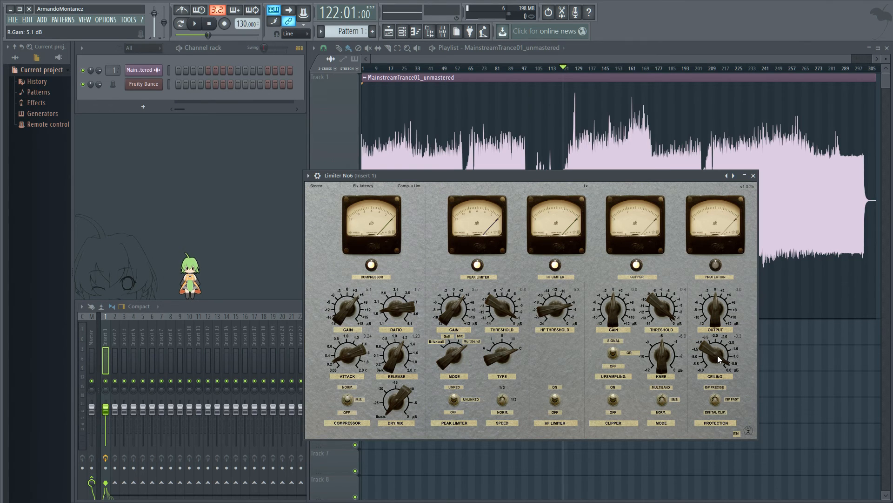
drag(718, 356, 711, 331)
mouse_move(345, 303)
mouse_down()
mouse_move(347, 330)
mouse_move(348, 321)
mouse_up()
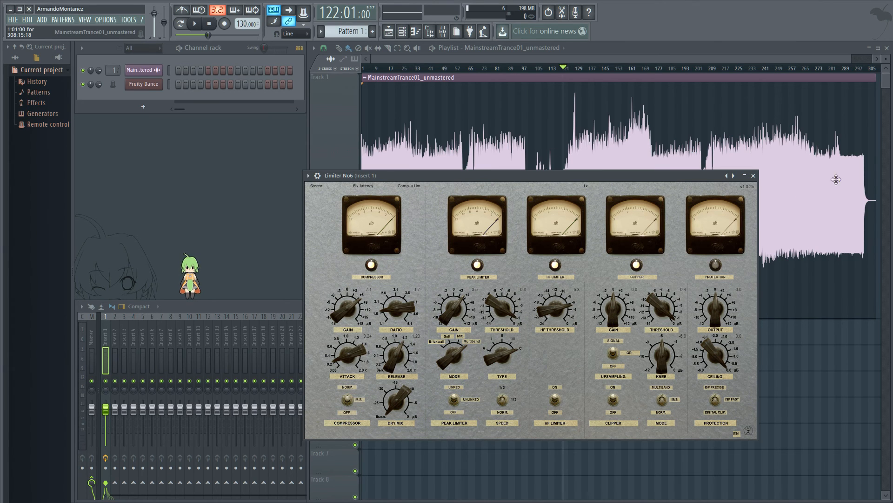
Step: Start a WAV export of the full song as untitled.wav and bring the render settings fully into view
click(14, 20)
mouse_move(119, 98)
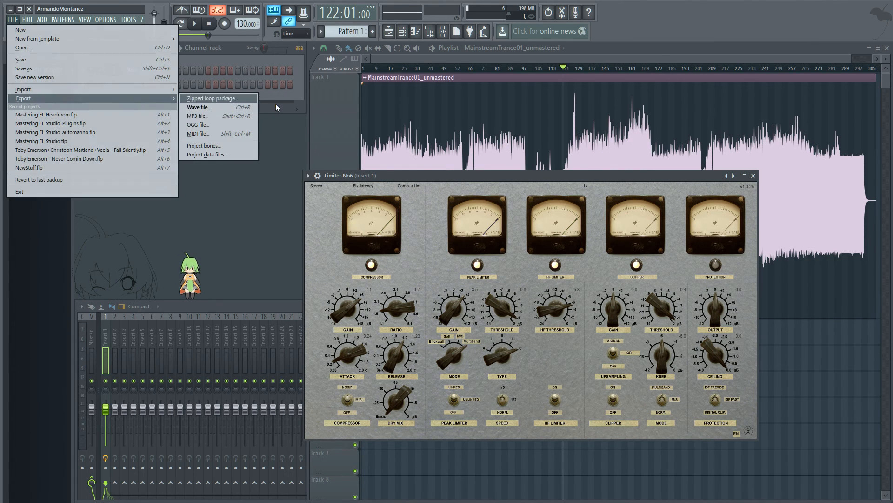
click(226, 109)
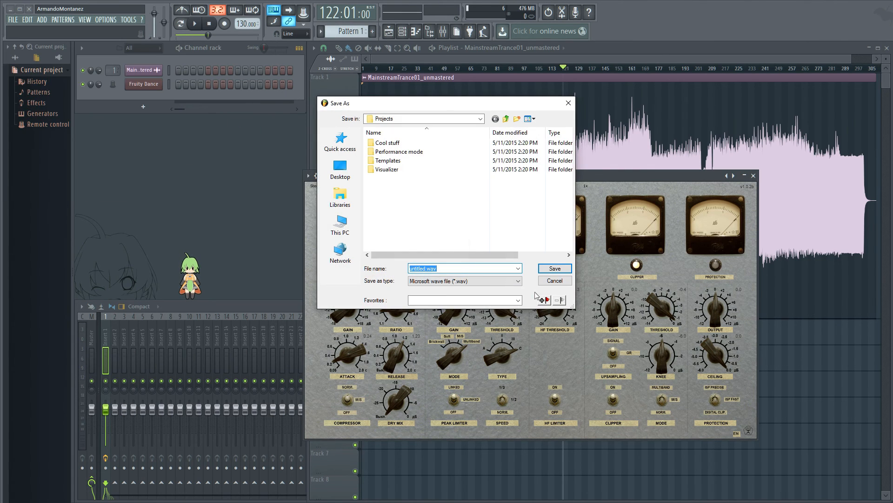
click(544, 266)
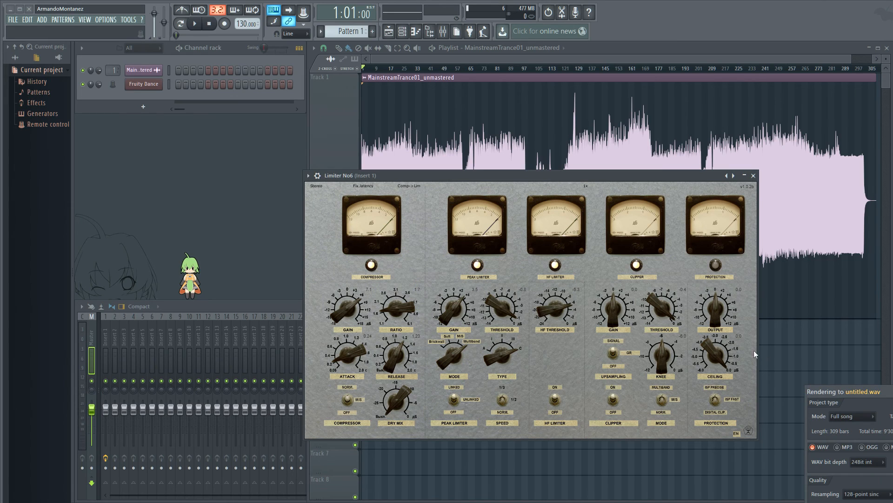
drag(868, 387, 508, 176)
Step: Set the WAV bit depth to 16Bit int, toggle dithering, and close the render settings without rendering
click(519, 256)
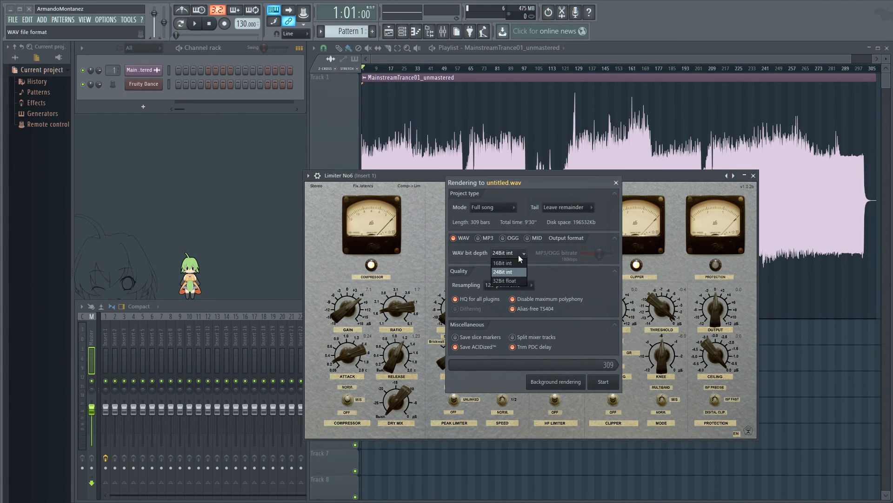
click(514, 264)
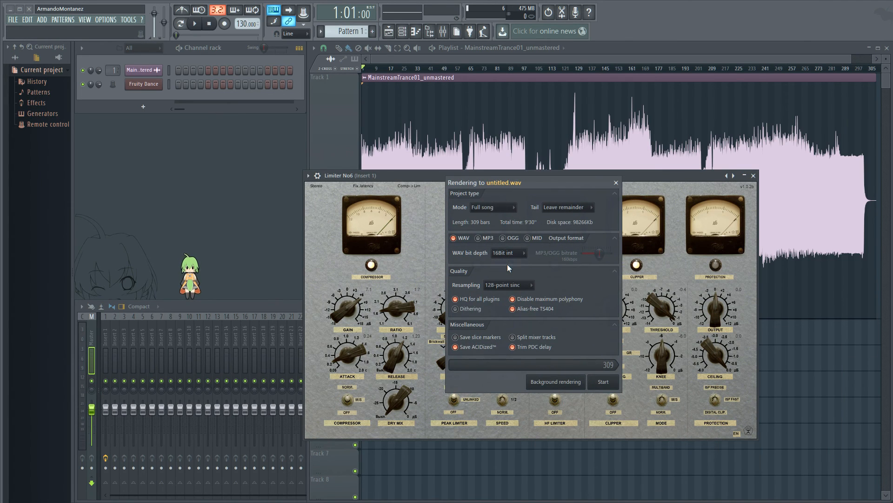
click(456, 310)
click(617, 182)
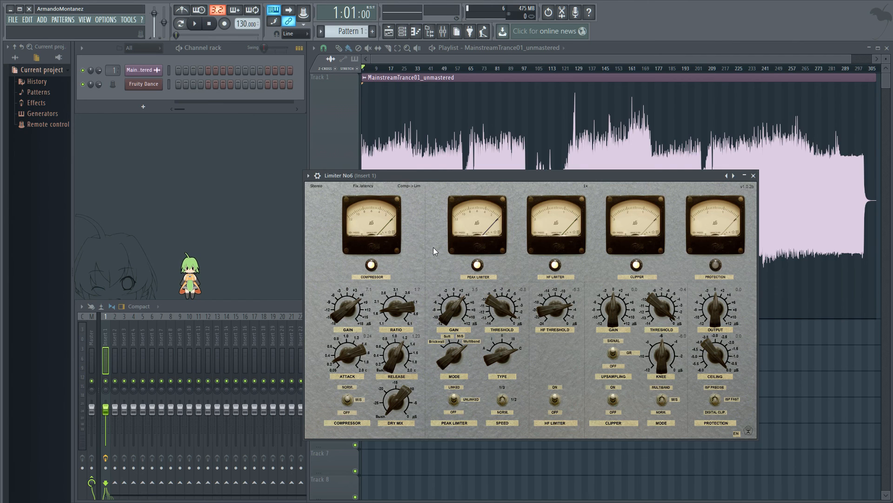
Step: Put Limiter No6 away, widen the mixer, and open Maximus in the second effect slot of Insert 1
drag(411, 177, 383, 156)
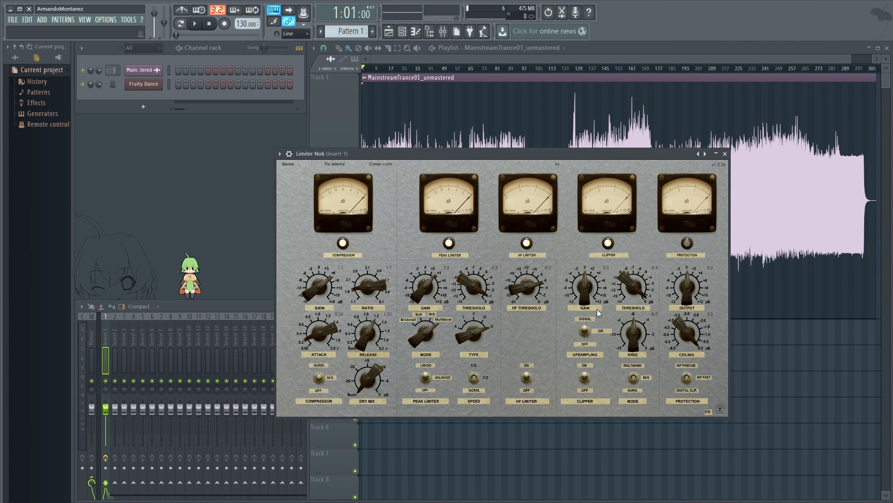
click(716, 153)
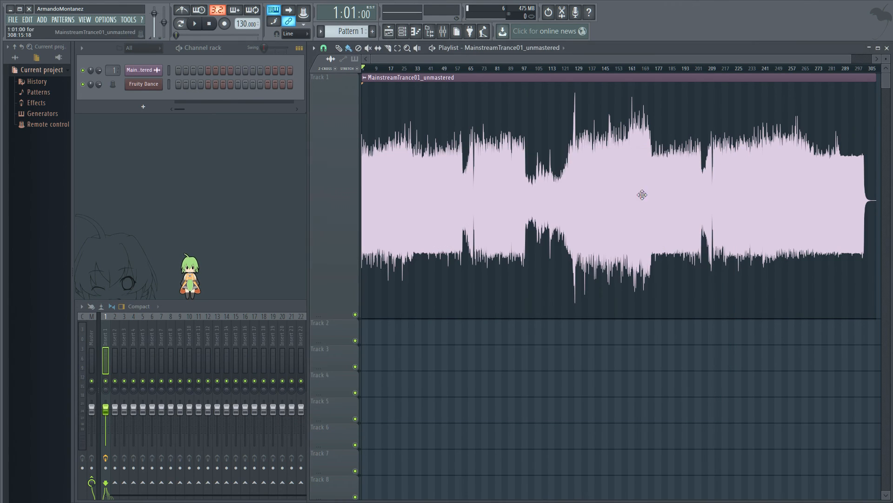
double_click(272, 304)
click(802, 344)
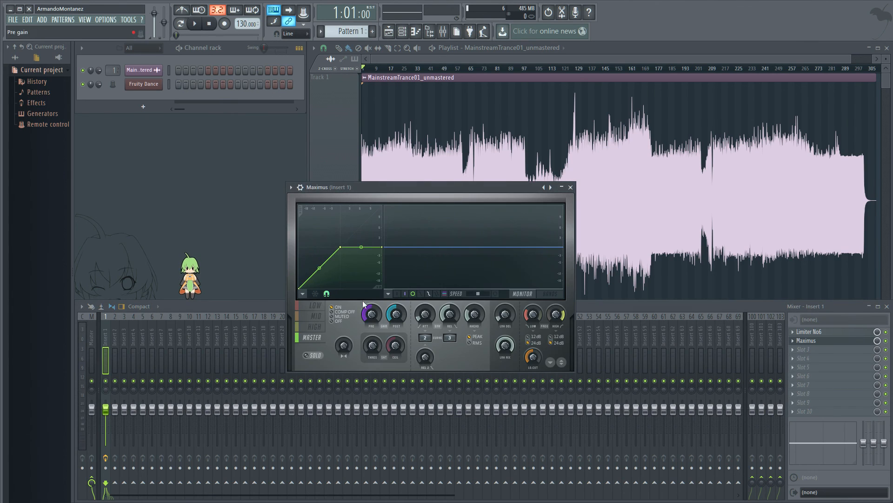
Step: Step through the low, mid and high bands of Maximus
click(311, 306)
click(315, 315)
click(315, 326)
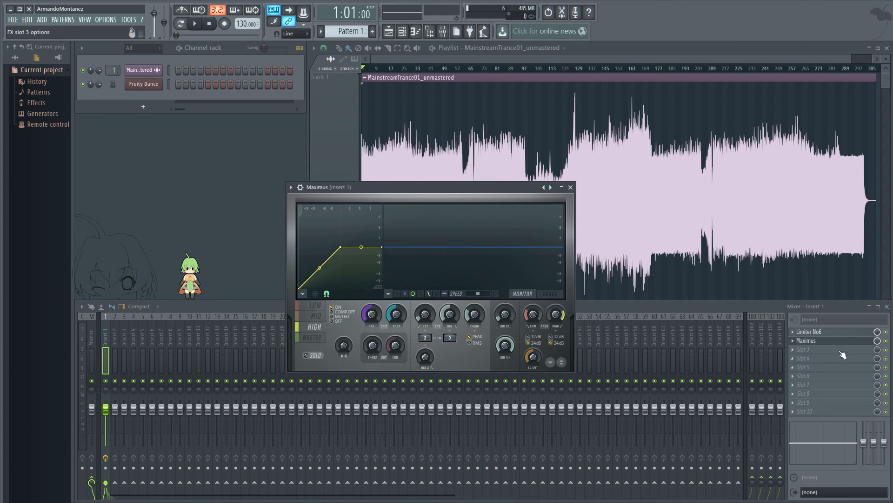
Step: Bring Limiter No6 up briefly to look at the peak limiter's Multiband mode, and return to Maximus
click(833, 332)
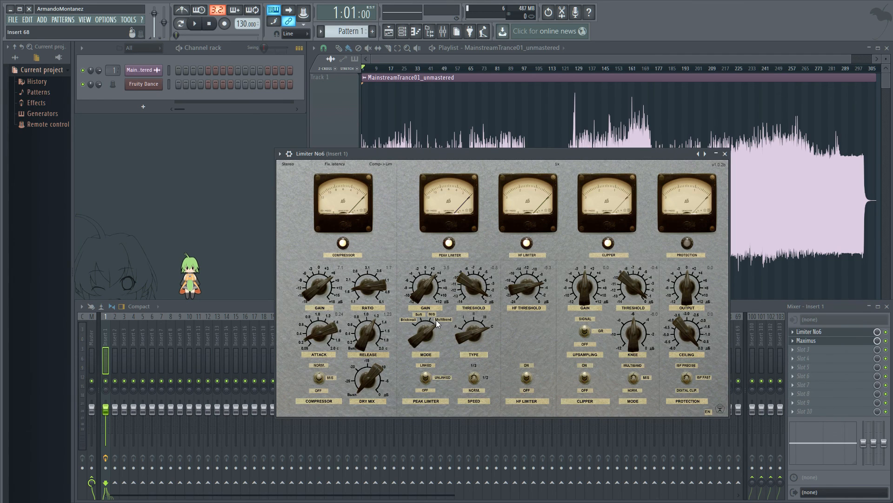
click(725, 154)
click(374, 186)
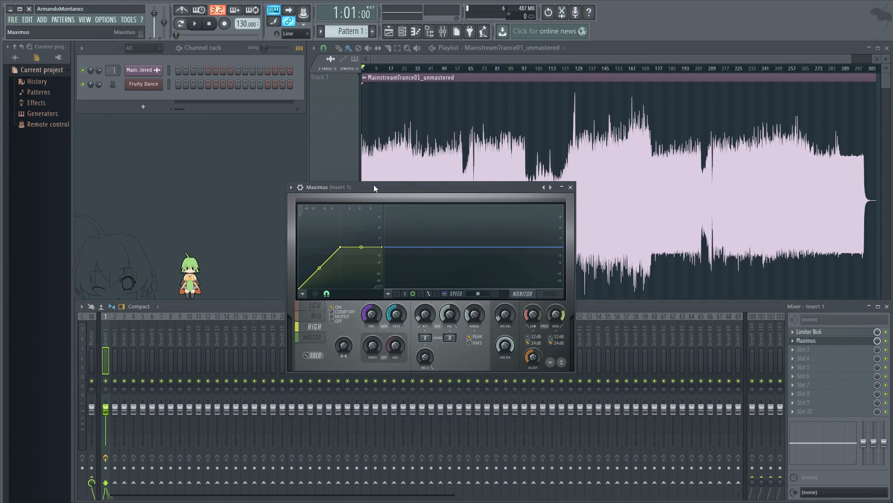
Step: Switch repeatedly between the low, mid and high bands in Maximus to compare their separate compression curves
click(316, 317)
click(315, 308)
click(312, 327)
click(316, 307)
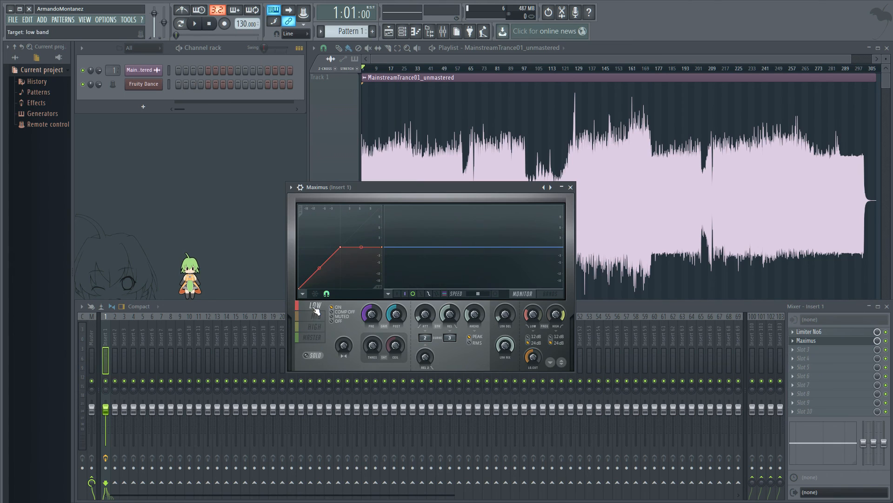
click(316, 317)
click(316, 326)
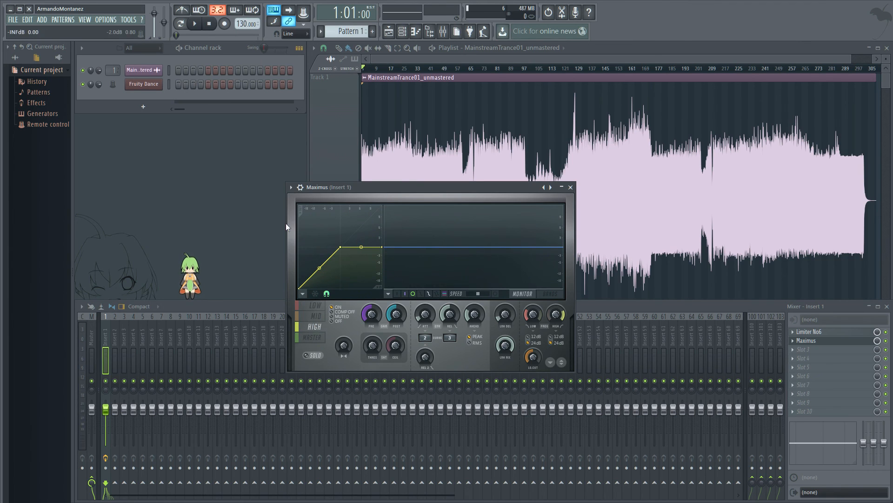
click(316, 307)
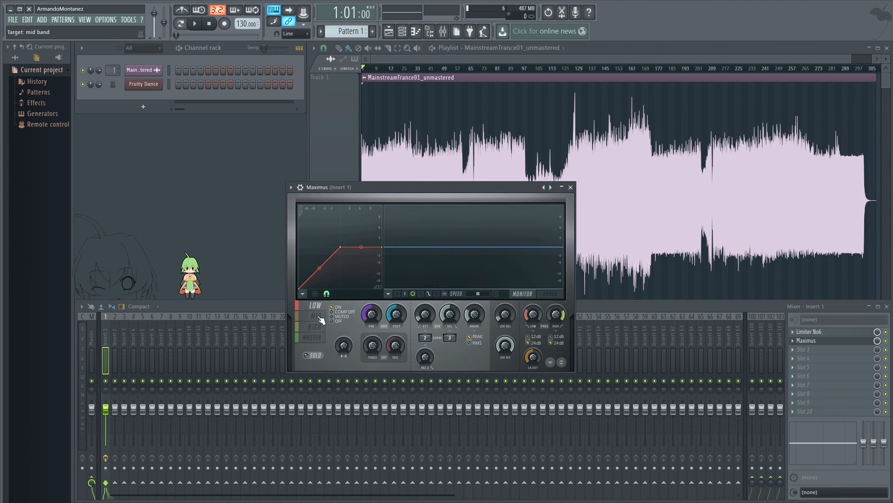
click(320, 317)
click(318, 327)
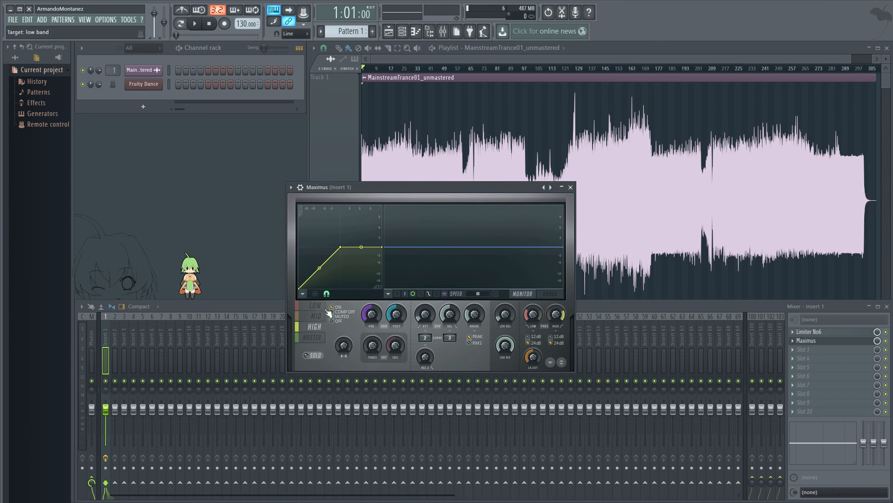
click(316, 306)
click(316, 316)
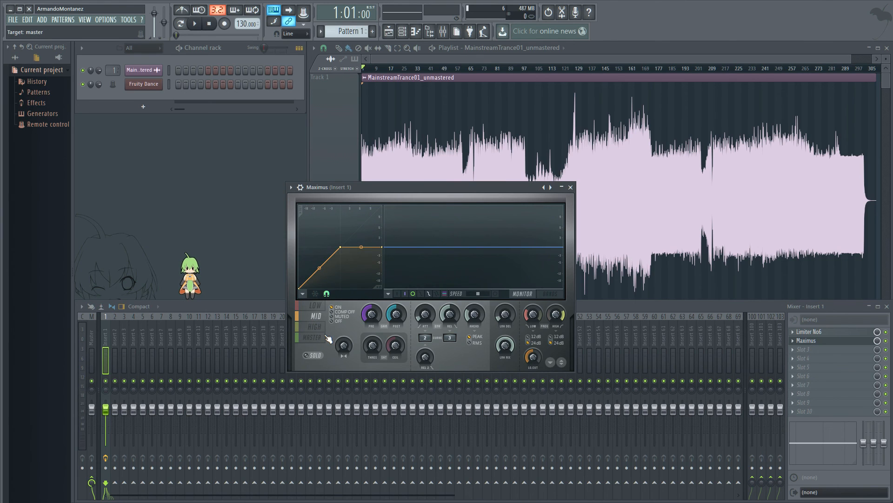
Step: Replace Maximus with Fruity Parametric EQ 2 in the second effect slot of Insert 1 and reposition its window
click(571, 188)
click(793, 340)
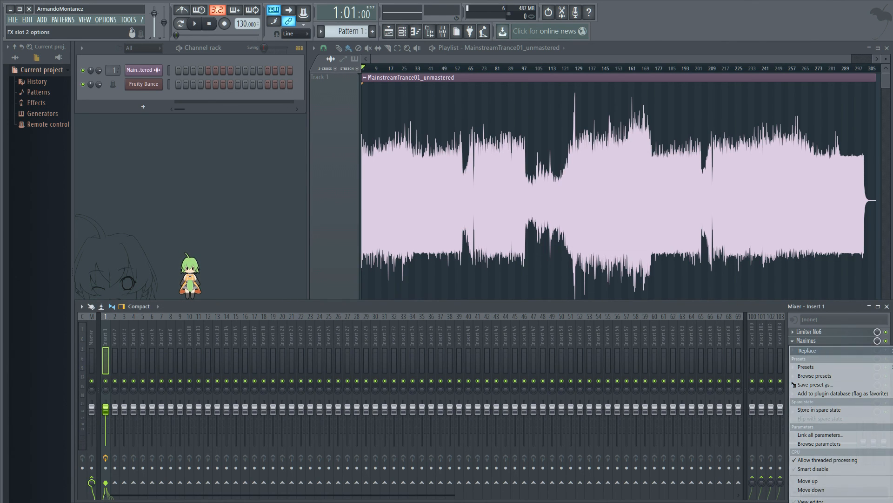
click(892, 350)
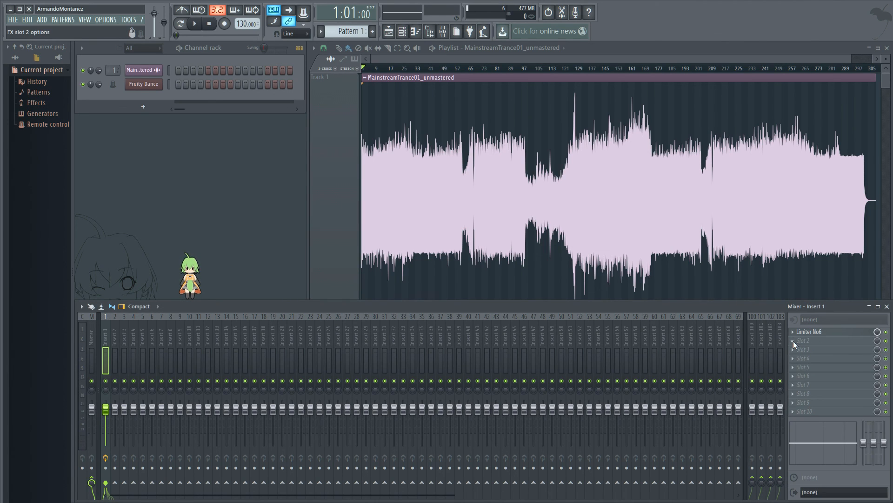
click(794, 340)
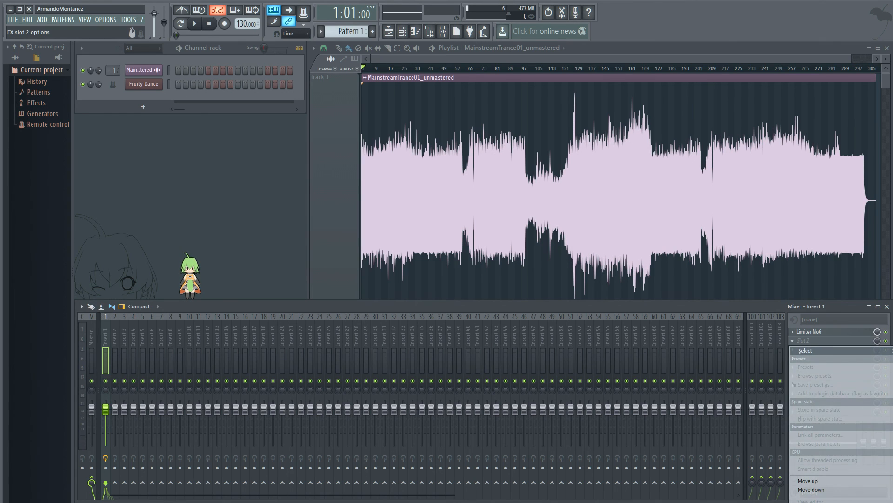
click(772, 495)
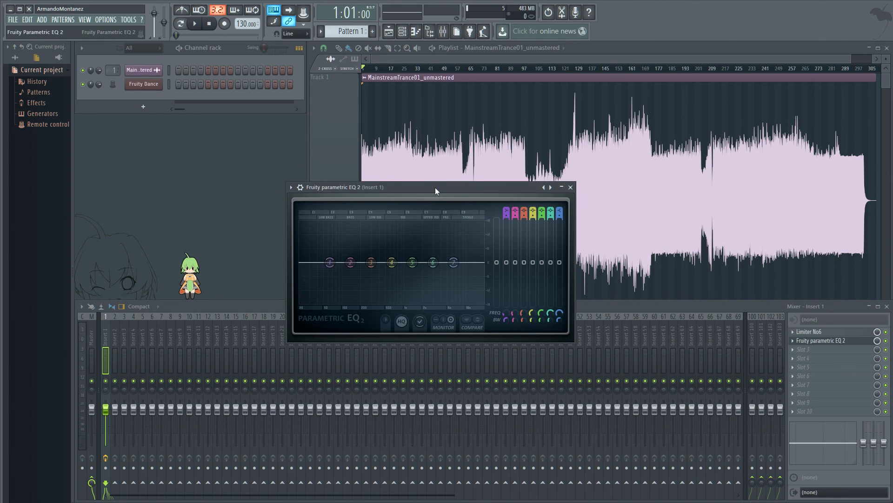
drag(435, 188, 508, 254)
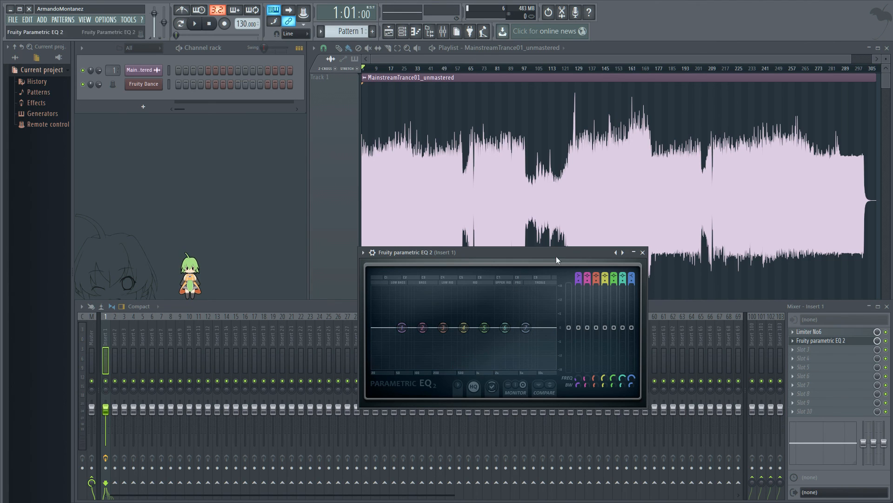
drag(596, 254, 553, 241)
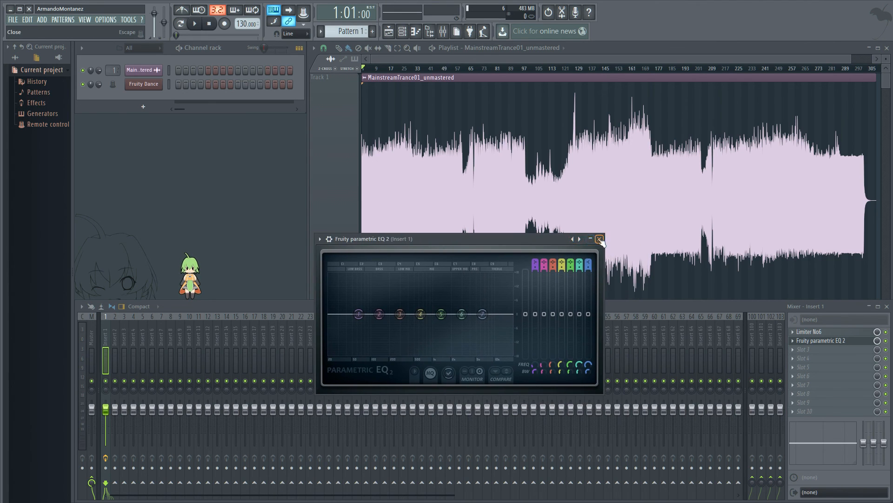
Step: Close the equalizer, reopen Limiter No6 from Insert 1, choose its Master_1 preset, and reposition the window
click(600, 239)
click(809, 332)
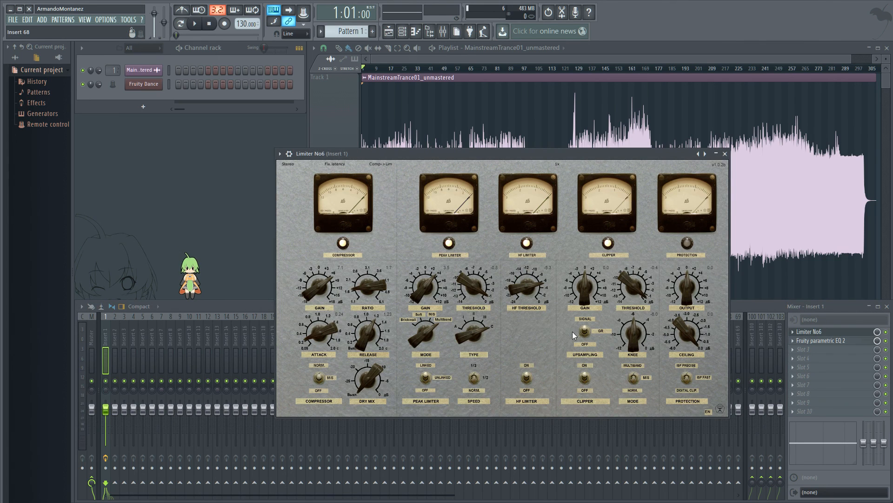
click(280, 154)
mouse_move(329, 181)
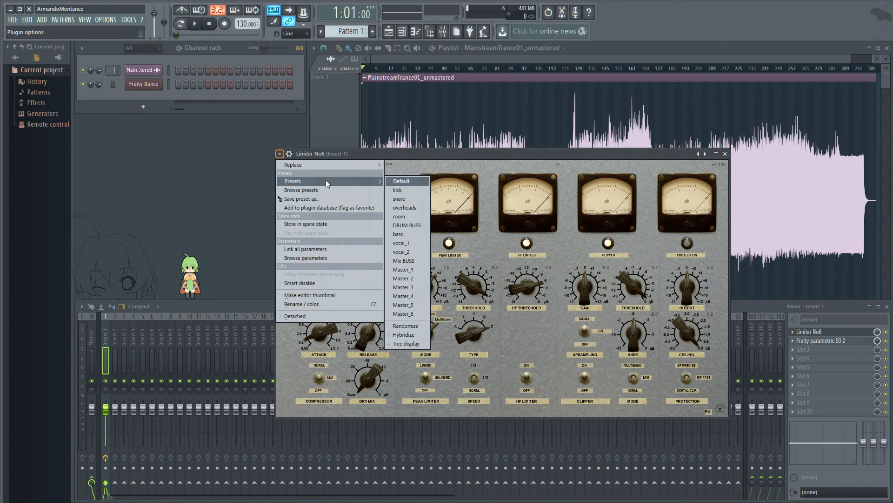
click(412, 272)
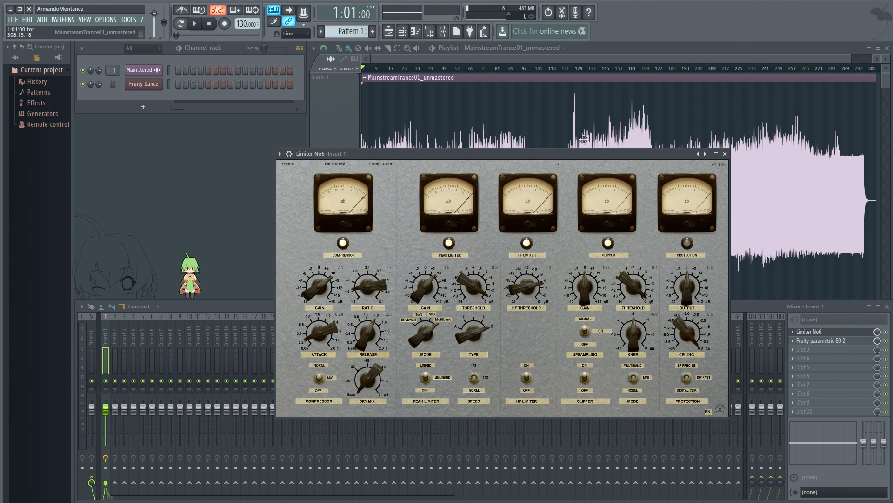
drag(595, 157, 526, 137)
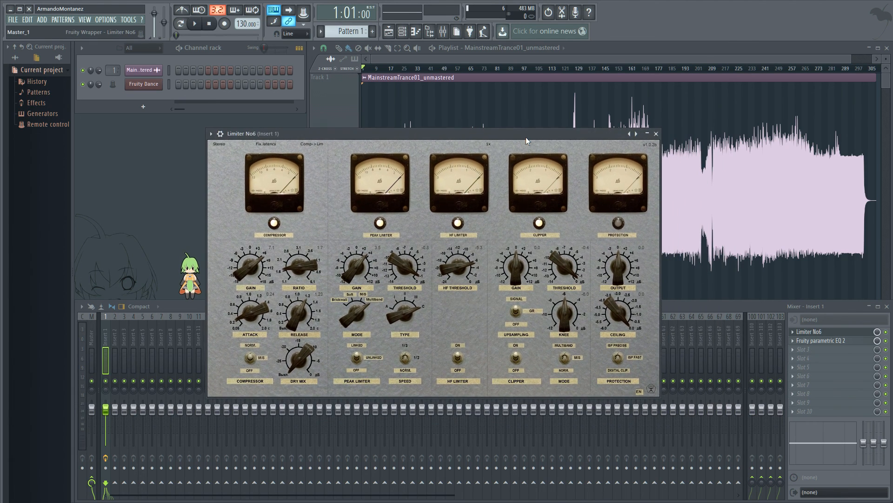